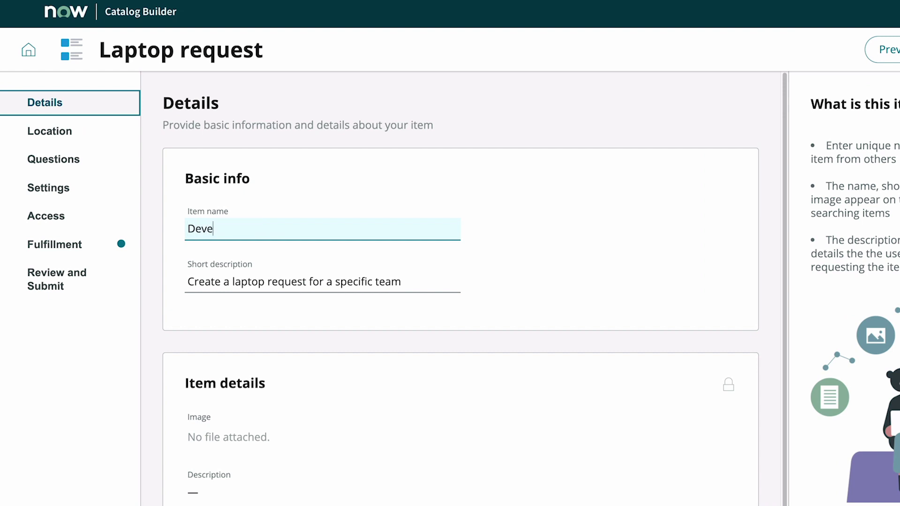
Step: Set the item's short description to "Request a laptop for a developer"
{"action": "triple_click", "coordinate": [211, 276]}
{"action": "type", "text": "Request a laptop for a developer"}
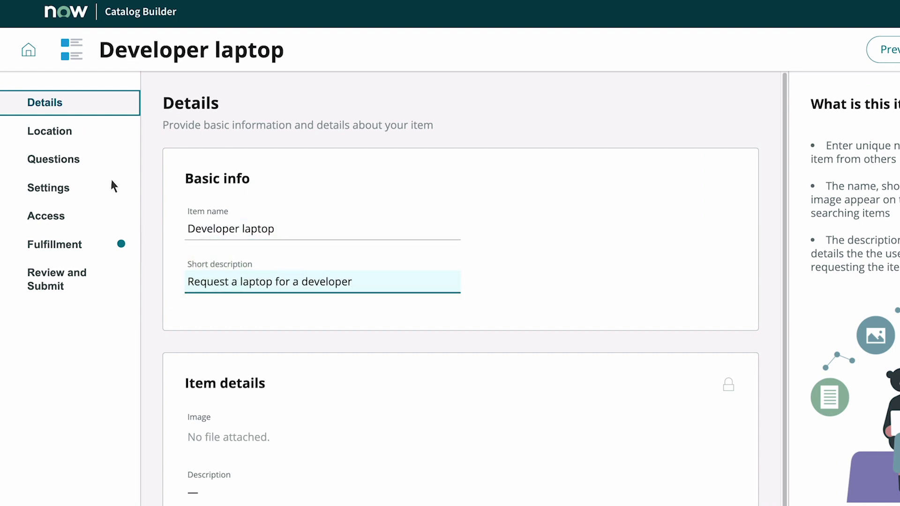
Step: Review the item's Location, Questions, Settings and Access sections, including the contents of the Standard Employee Questions set
{"action": "left_click", "coordinate": [101, 131]}
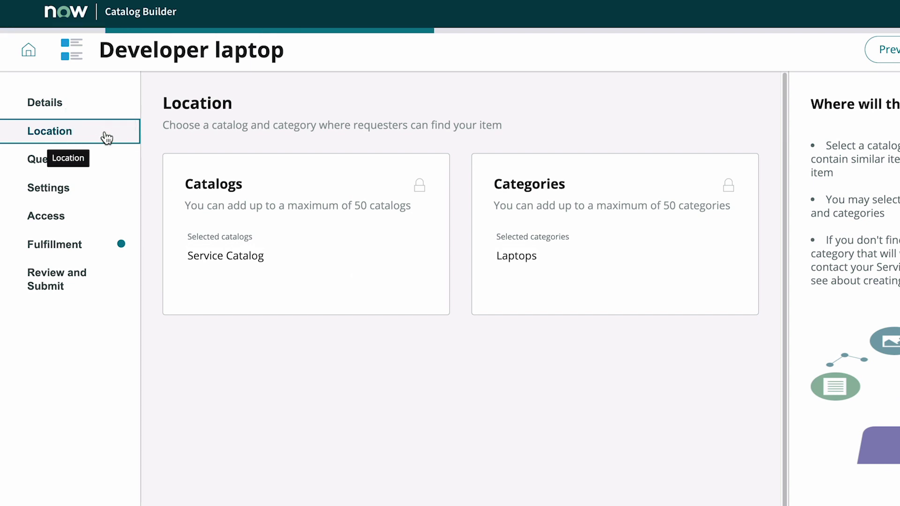
{"action": "left_click", "coordinate": [93, 165]}
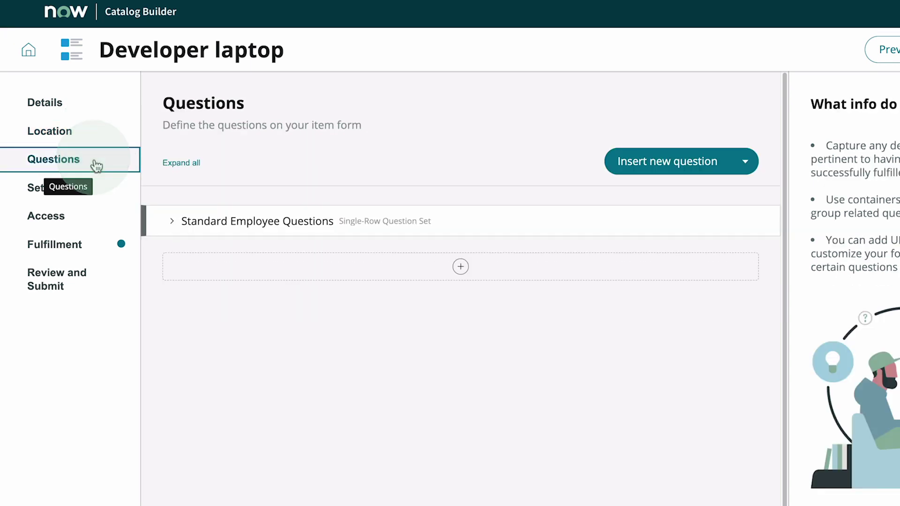
{"action": "left_click", "coordinate": [172, 221]}
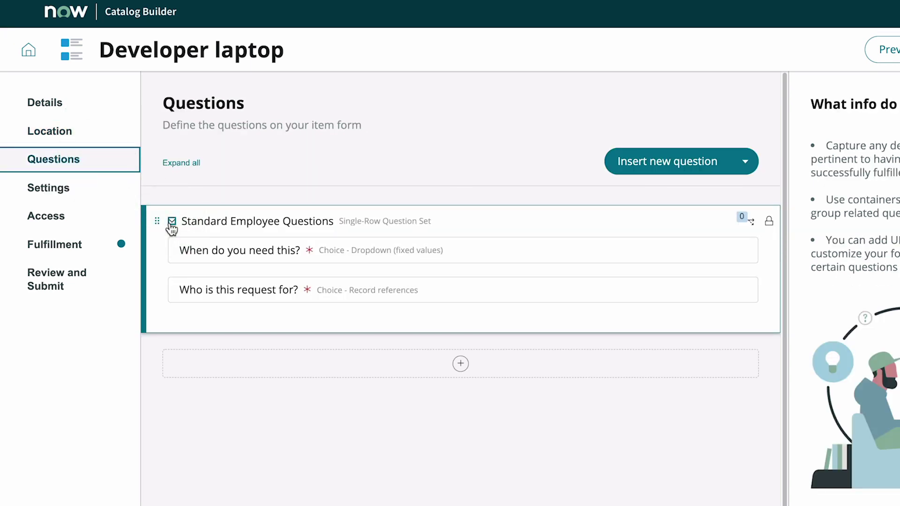
{"action": "left_click", "coordinate": [110, 188]}
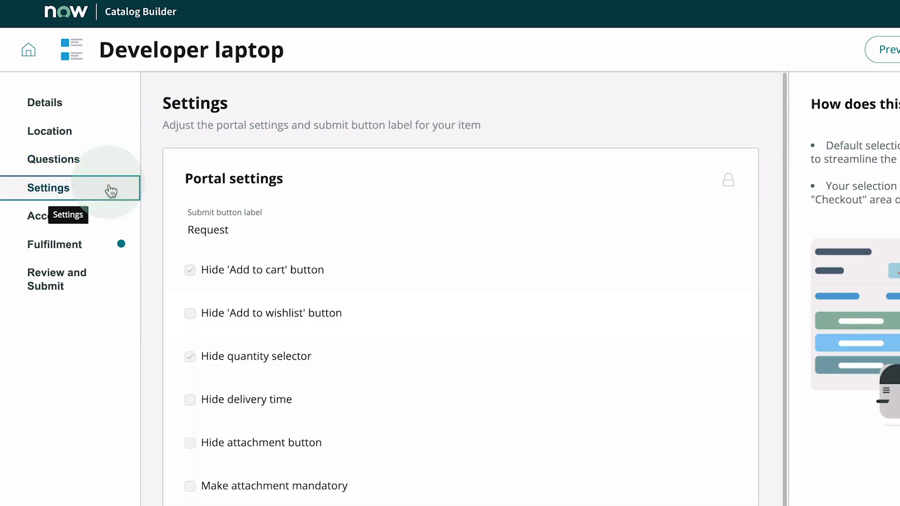
{"action": "left_click", "coordinate": [102, 215]}
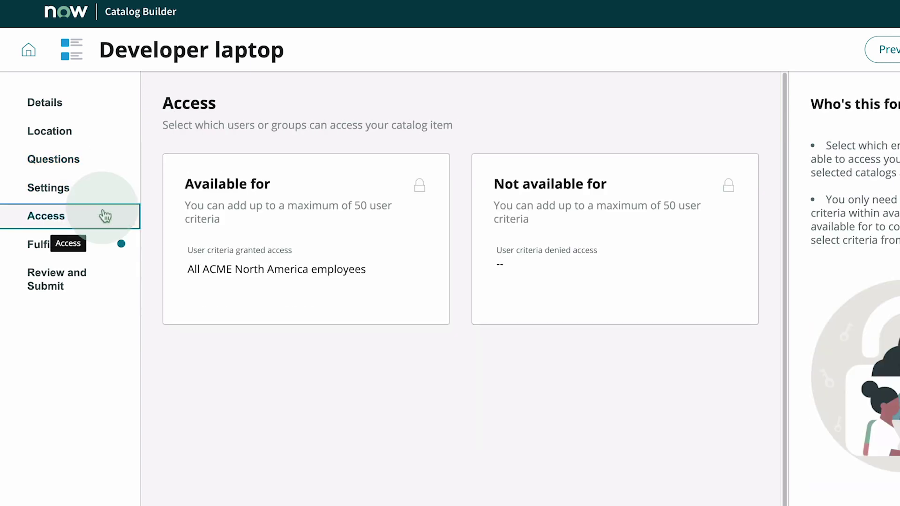
Step: In the Fulfillment section, set the process engine to Flow Designer flow and the selected flow to Step based request fulfillment
{"action": "left_click", "coordinate": [113, 244]}
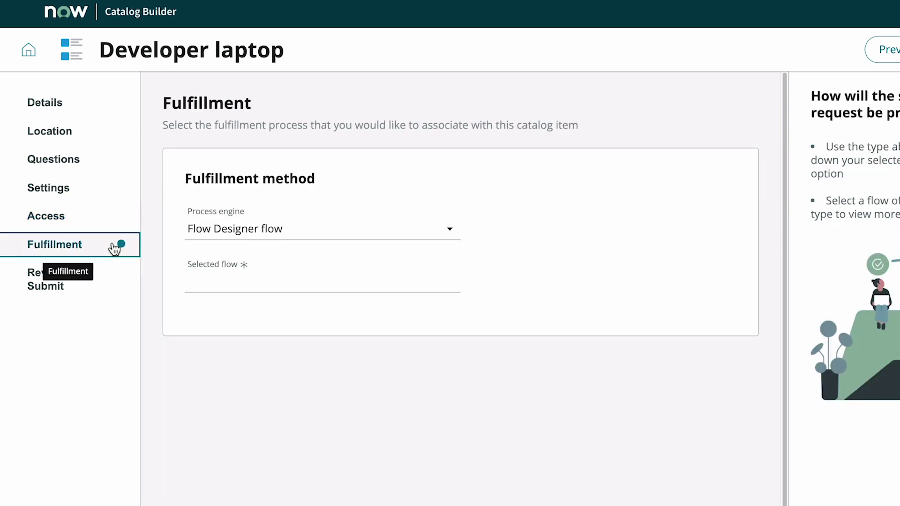
{"action": "left_click", "coordinate": [237, 232]}
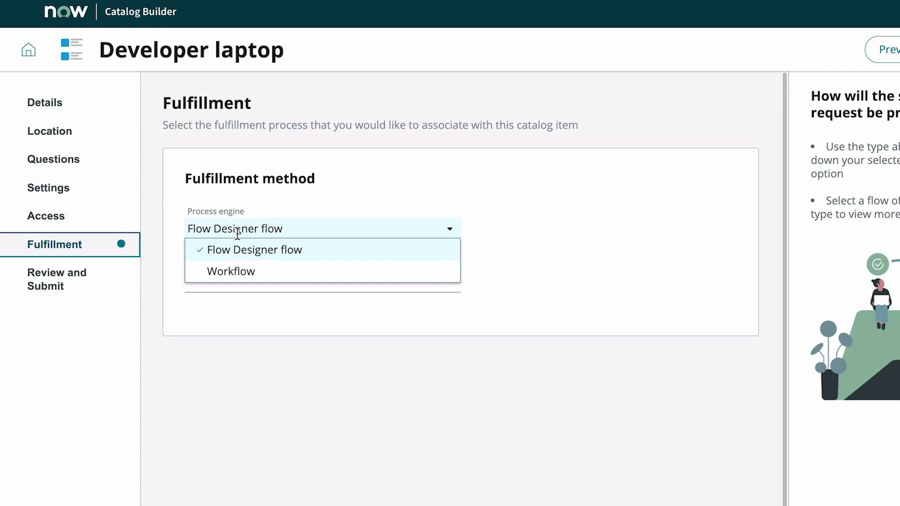
{"action": "left_click", "coordinate": [243, 276]}
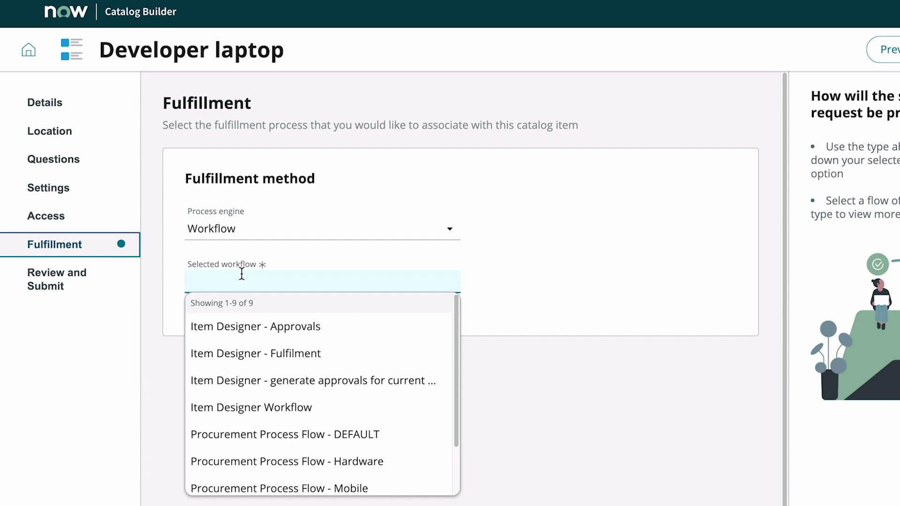
{"action": "left_click", "coordinate": [247, 230]}
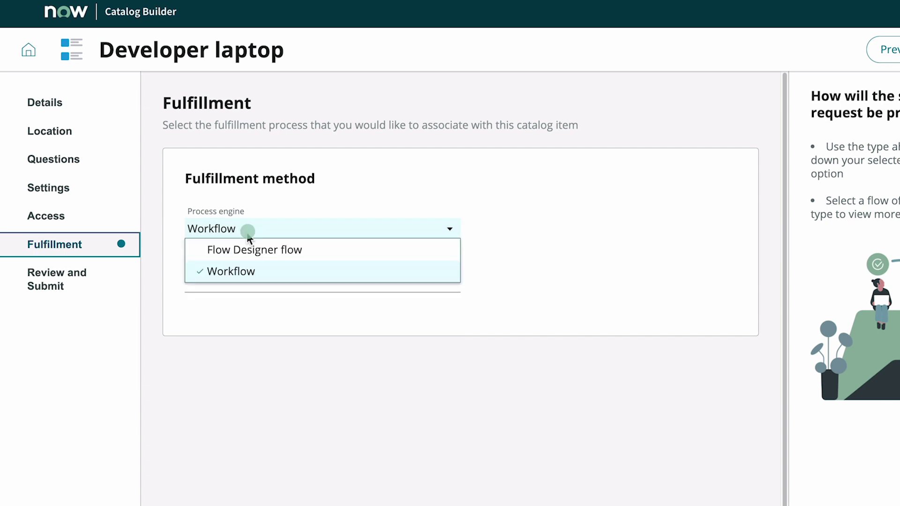
{"action": "left_click", "coordinate": [251, 257]}
{"action": "left_click", "coordinate": [245, 274]}
{"action": "left_click", "coordinate": [252, 328]}
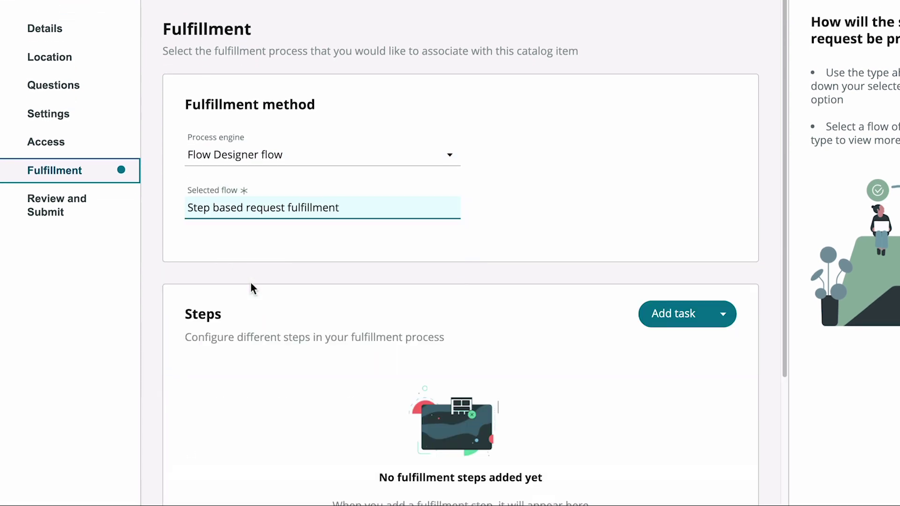
Step: Add a manager approval step and a custom approval step for the IT Procurement group, keeping Anyone approves as the approval type
{"action": "left_click", "coordinate": [723, 314]}
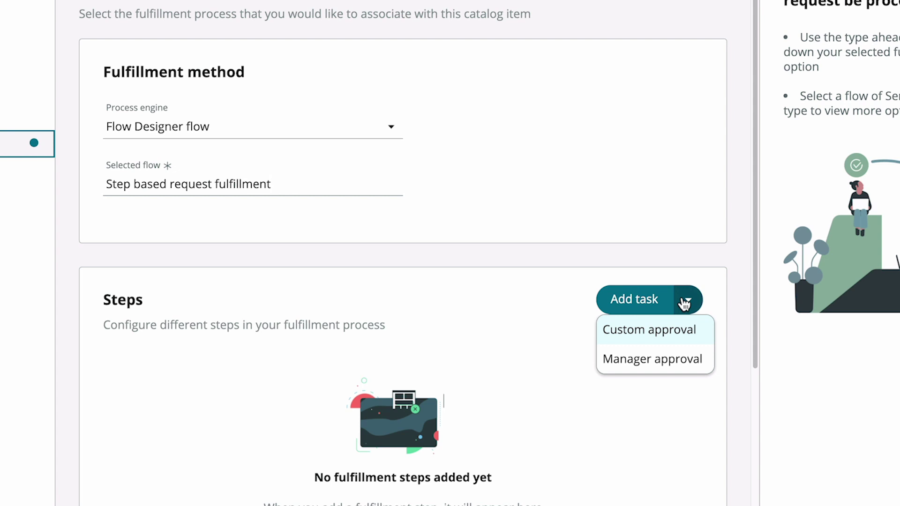
{"action": "left_click", "coordinate": [660, 360]}
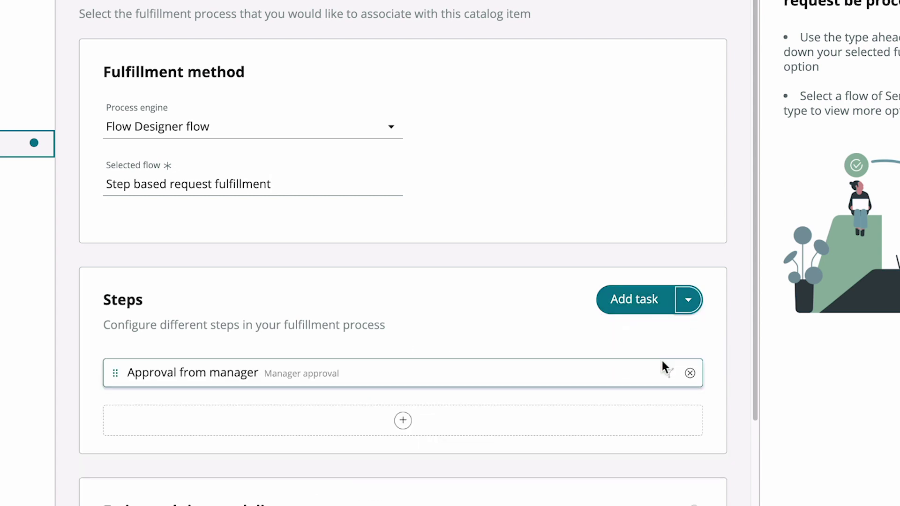
{"action": "left_click", "coordinate": [688, 304]}
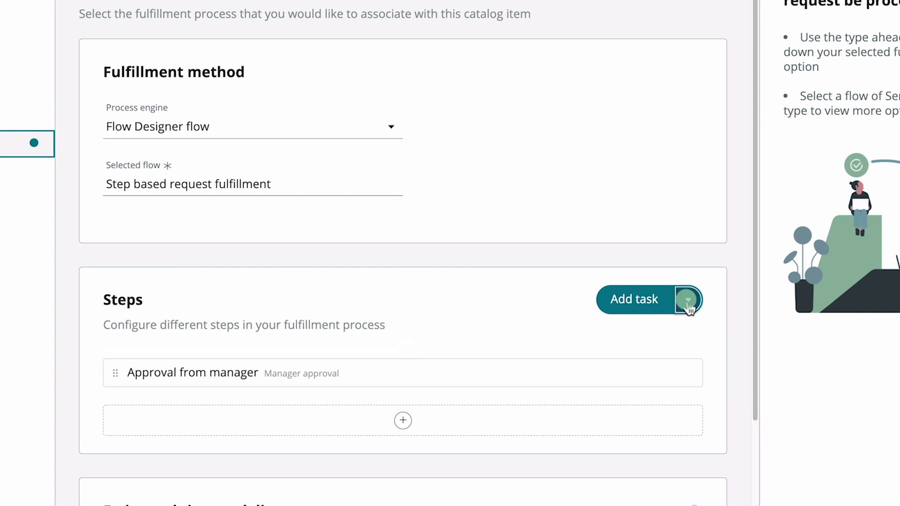
{"action": "left_click", "coordinate": [690, 334]}
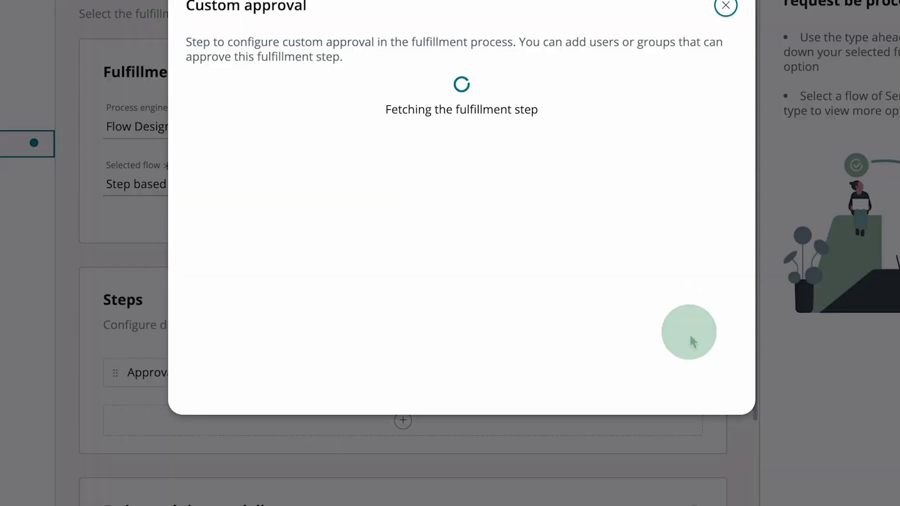
{"action": "left_click", "coordinate": [581, 281]}
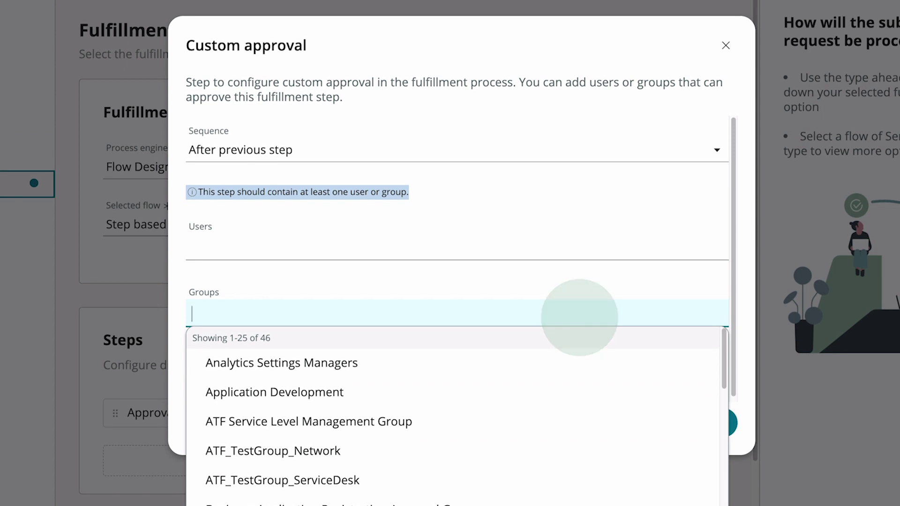
{"action": "type", "text": "IT pro"}
{"action": "left_click", "coordinate": [564, 360]}
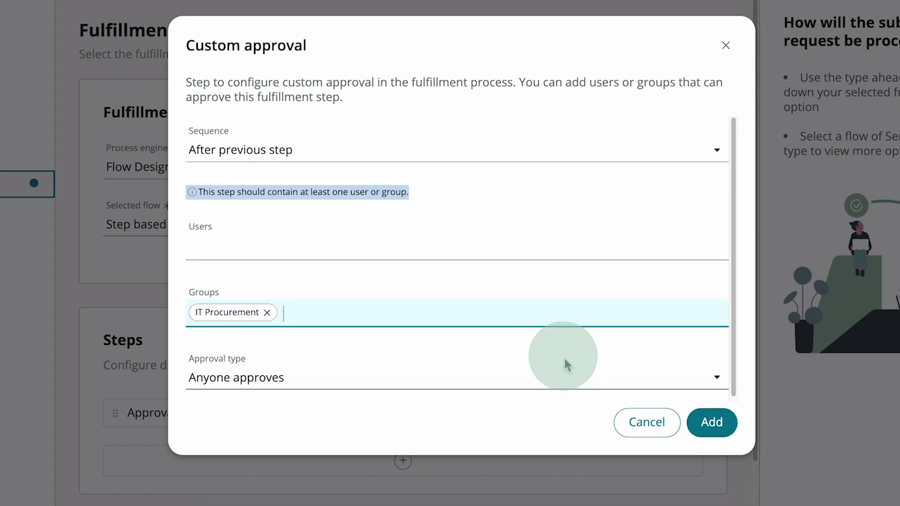
{"action": "left_click", "coordinate": [555, 374]}
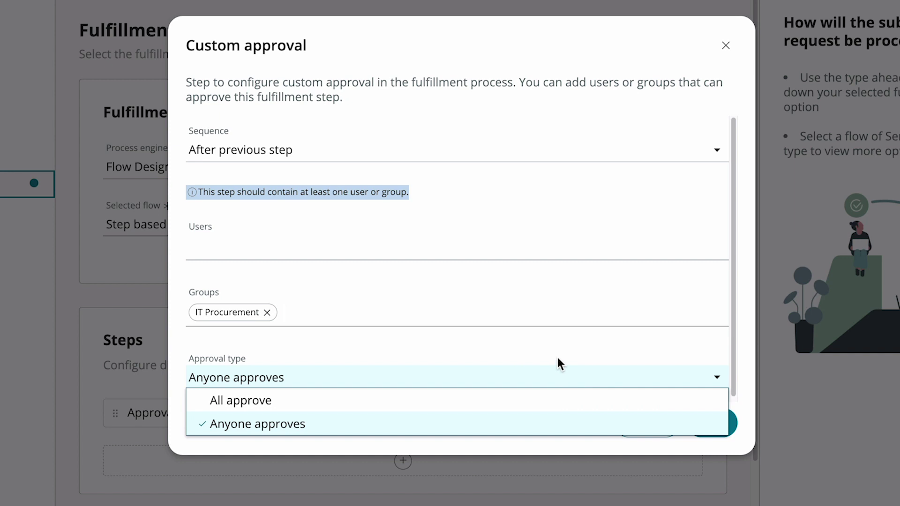
{"action": "left_click", "coordinate": [558, 358]}
{"action": "left_click", "coordinate": [711, 423]}
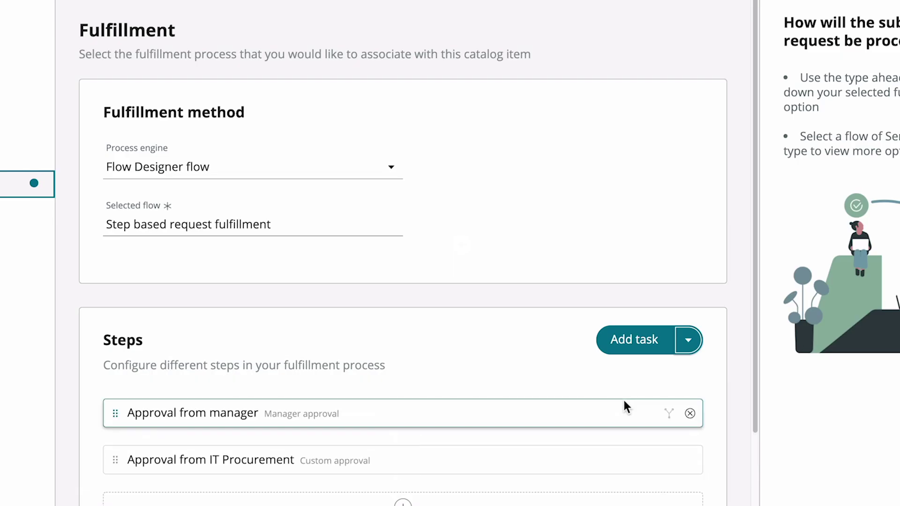
Step: Examine the sequence options in the IT Procurement approval step's configuration and leave it without saving
{"action": "scroll", "coordinate": [628, 403], "scroll_direction": "down", "scroll_amount": 1}
{"action": "left_click", "coordinate": [670, 424]}
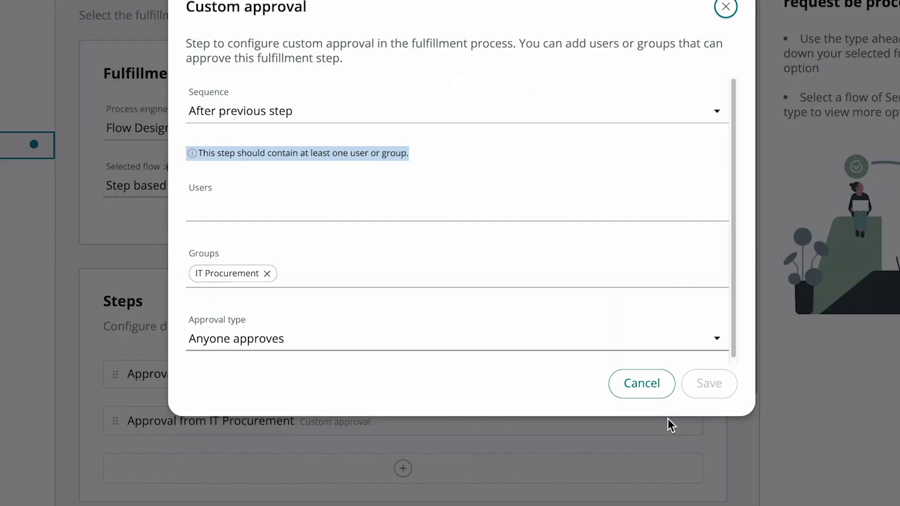
{"action": "left_click", "coordinate": [517, 144]}
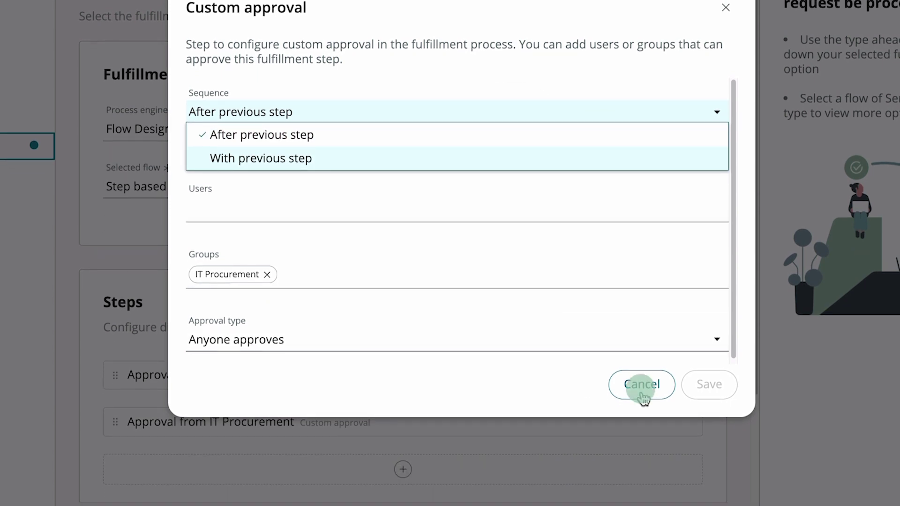
{"action": "left_click", "coordinate": [642, 395]}
Step: Try placing the IT Procurement approval ahead of the manager approval and restore the original step order
{"action": "left_click_drag", "start_coordinate": [111, 420], "coordinate": [125, 350]}
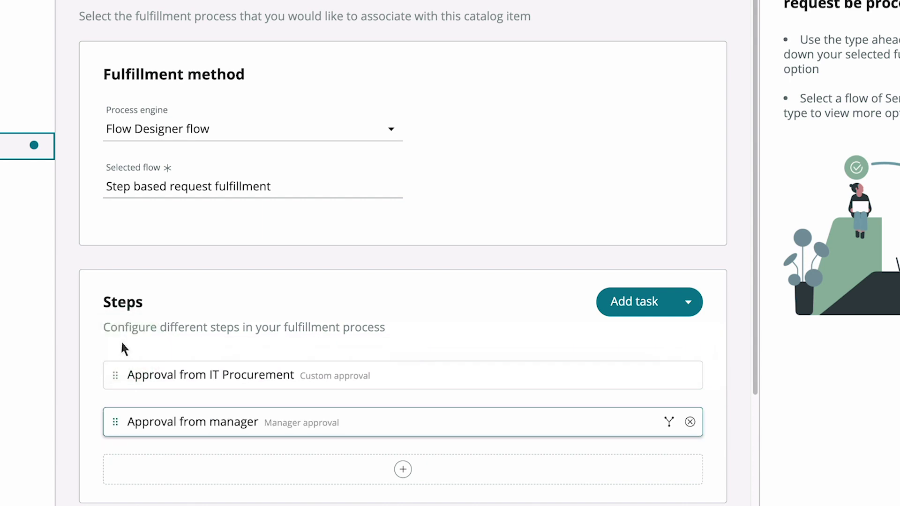
{"action": "left_click_drag", "start_coordinate": [117, 416], "coordinate": [113, 346]}
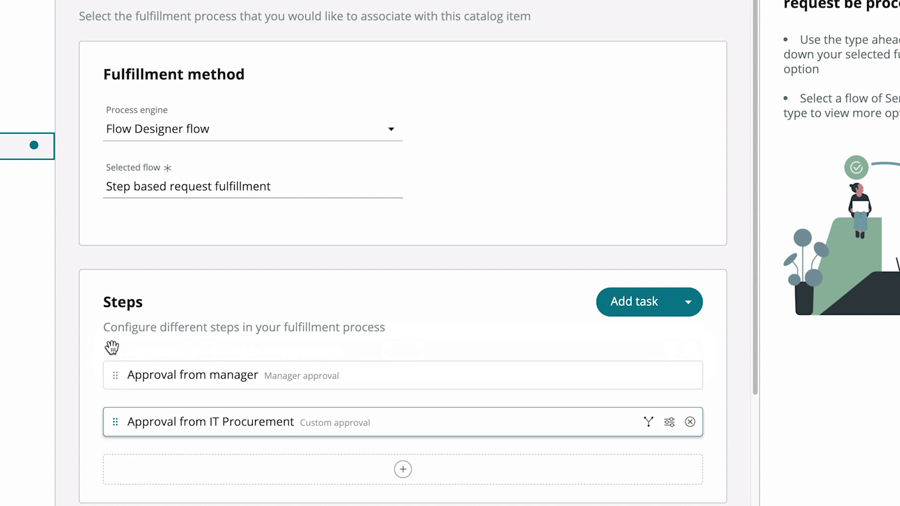
Step: Start a new fulfillment task with the short description "Get quotation for laptop and accessories"
{"action": "left_click", "coordinate": [627, 305]}
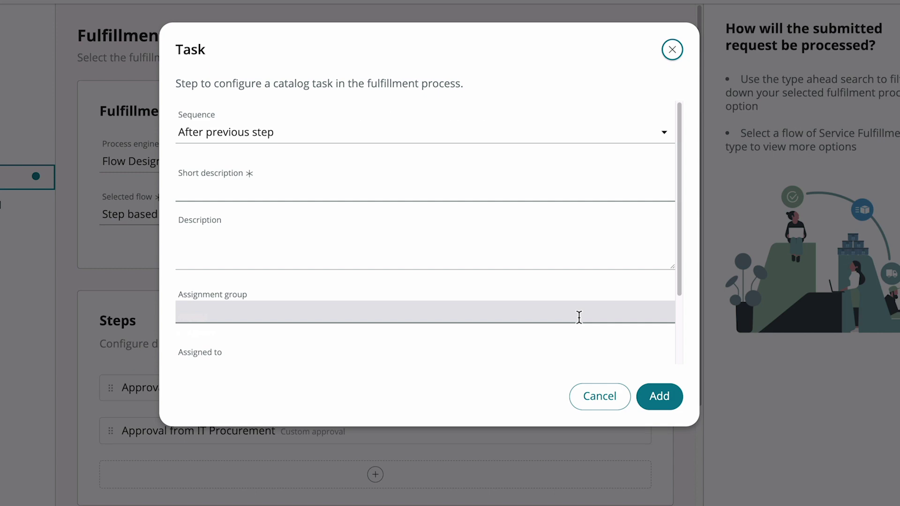
{"action": "left_click", "coordinate": [366, 182]}
{"action": "type", "text": "Get quotation for laptop and accessories"}
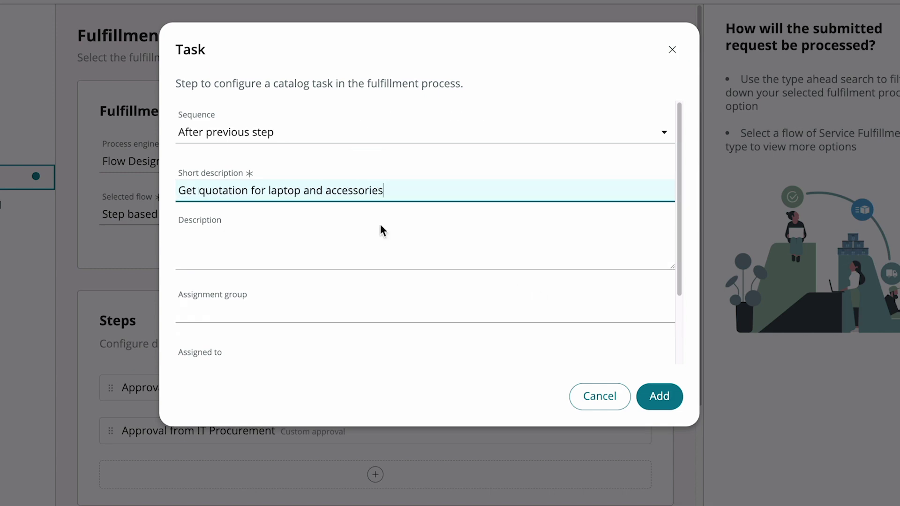
{"action": "left_click", "coordinate": [373, 312]}
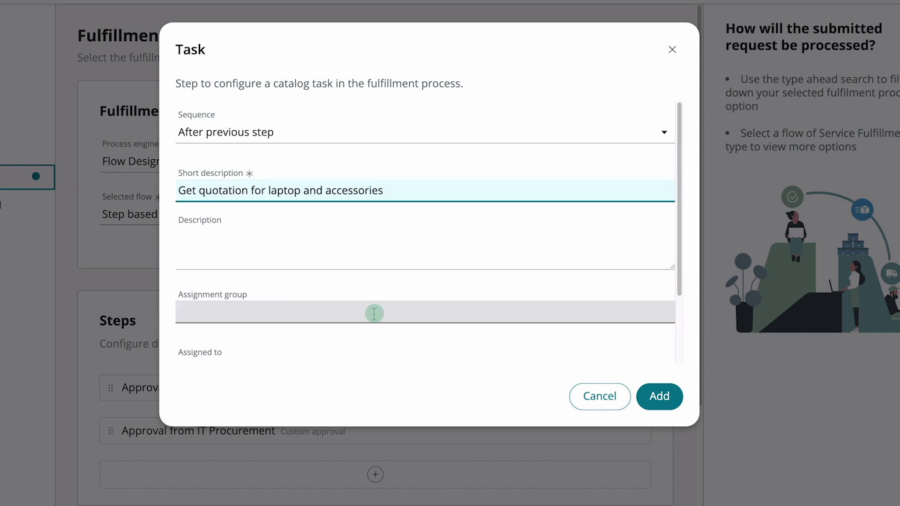
{"action": "left_click", "coordinate": [605, 251]}
Step: Assign the quotation task to the first listed user, set its priority to 2 - High, and add it to the steps
{"action": "left_click_drag", "start_coordinate": [679, 218], "coordinate": [673, 303]}
{"action": "left_click", "coordinate": [473, 277]}
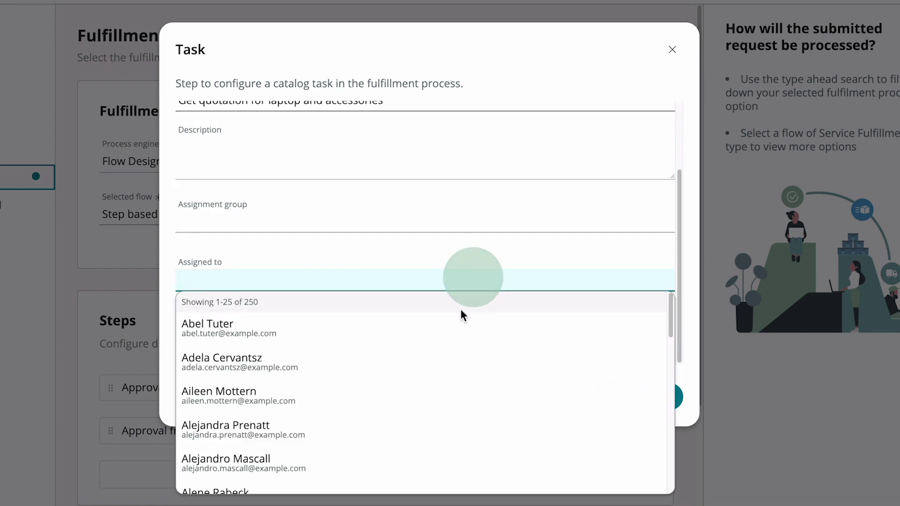
{"action": "left_click", "coordinate": [459, 319]}
{"action": "left_click", "coordinate": [457, 336]}
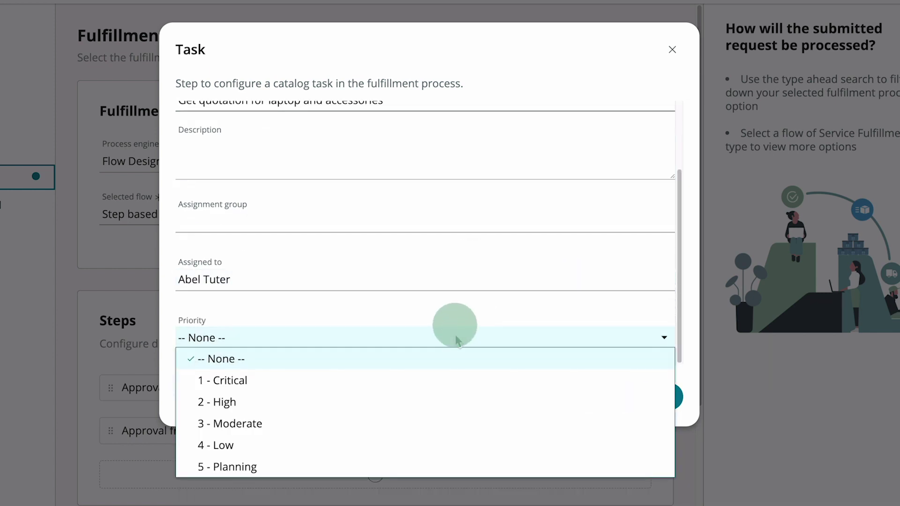
{"action": "left_click", "coordinate": [443, 400]}
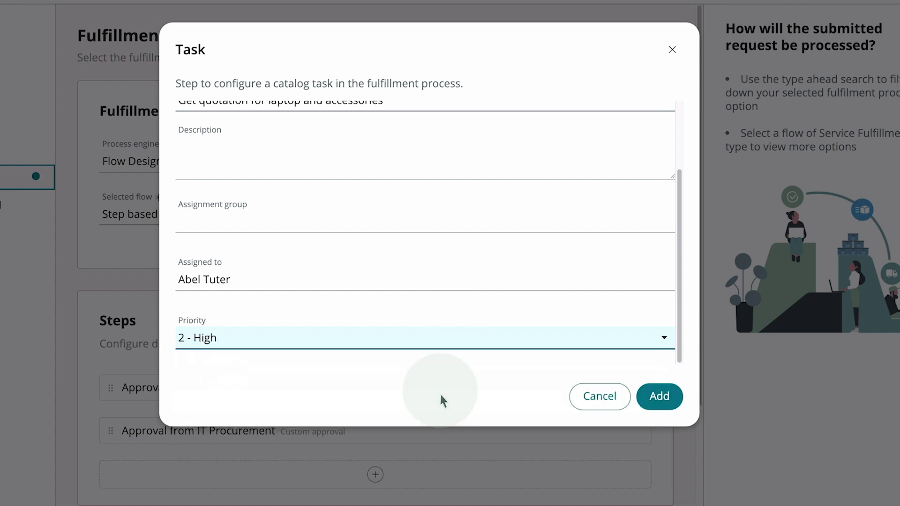
{"action": "left_click", "coordinate": [659, 394]}
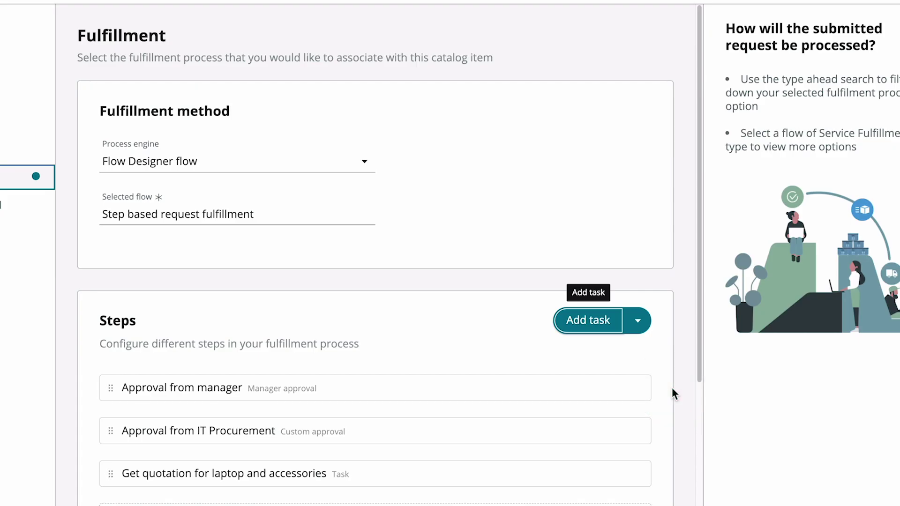
Step: Start another fulfillment task with the short description "Procure laptop"
{"action": "left_click", "coordinate": [596, 326]}
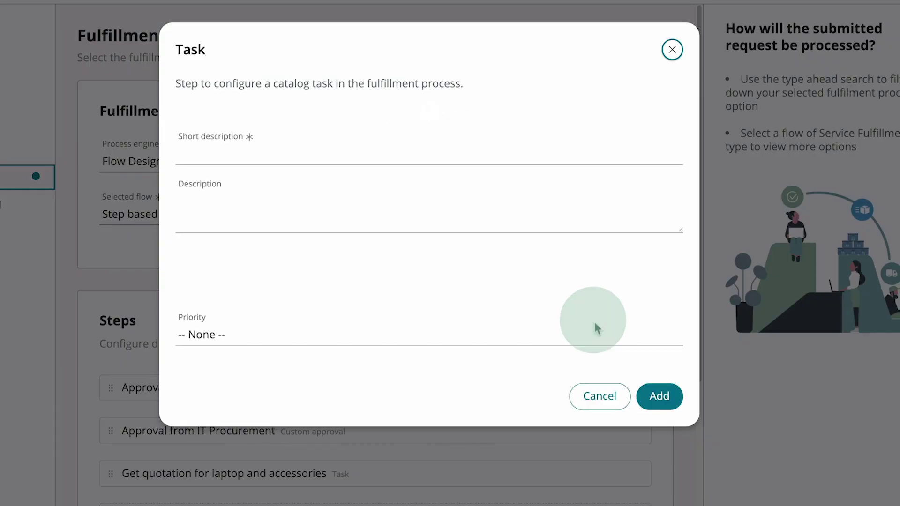
{"action": "left_click", "coordinate": [412, 188]}
{"action": "type", "text": "Procure laptop"}
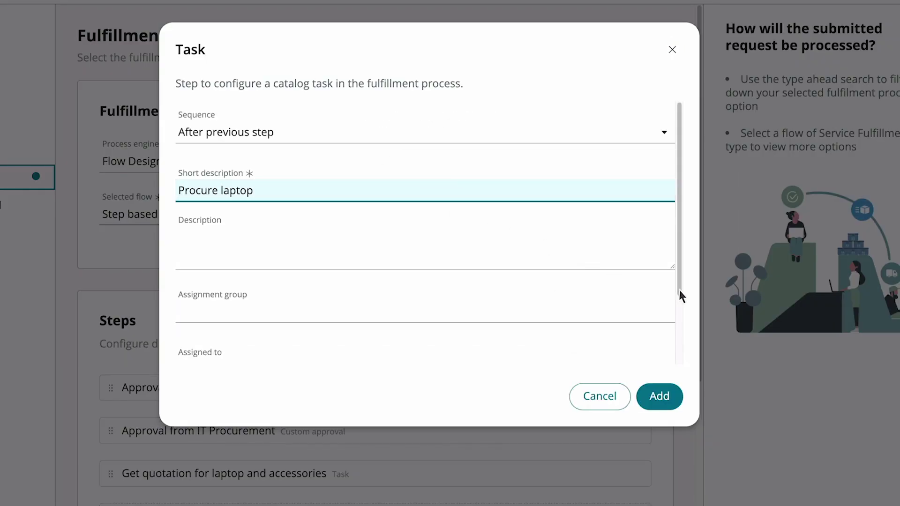
Step: Assign the Procure laptop task to the first procurement user, set its priority to 2 - High, and add it to the steps
{"action": "scroll", "coordinate": [680, 300], "scroll_direction": "down", "scroll_amount": 3}
{"action": "left_click", "coordinate": [370, 294]}
{"action": "type", "text": "bernard la"}
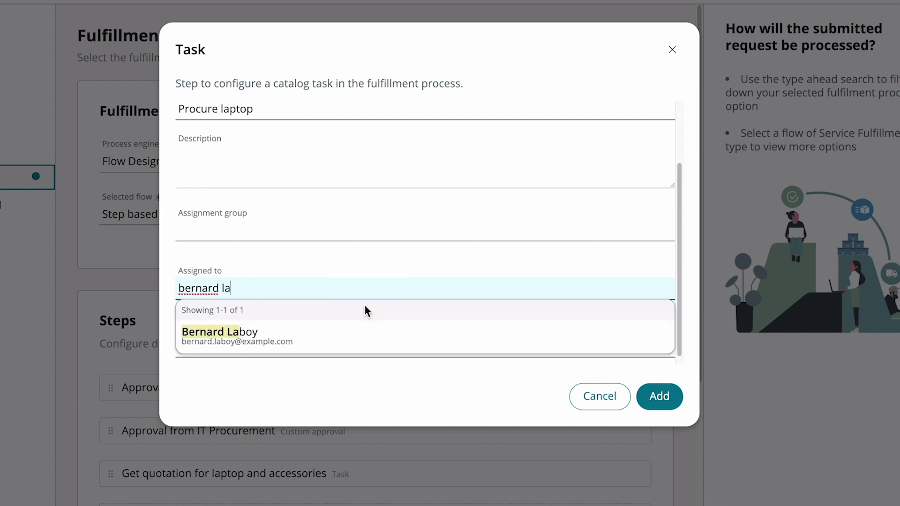
{"action": "left_click", "coordinate": [351, 332]}
{"action": "left_click", "coordinate": [332, 346]}
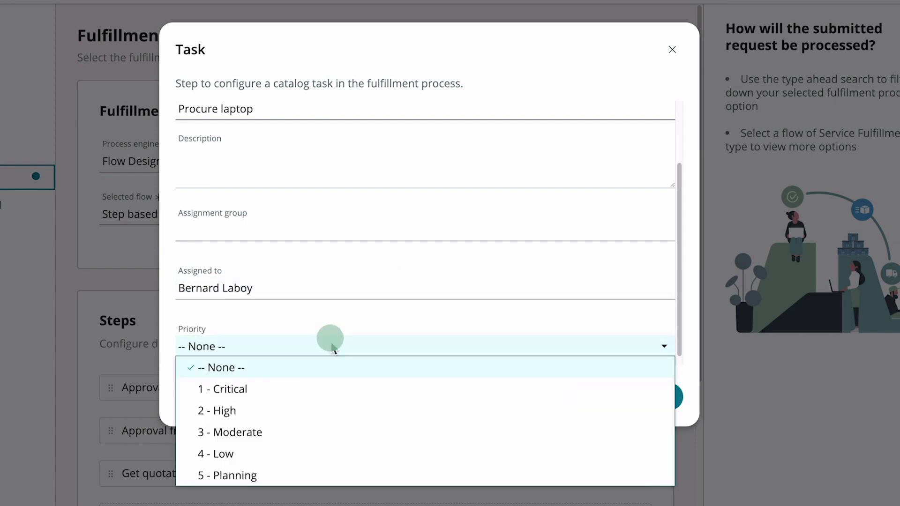
{"action": "left_click", "coordinate": [284, 420]}
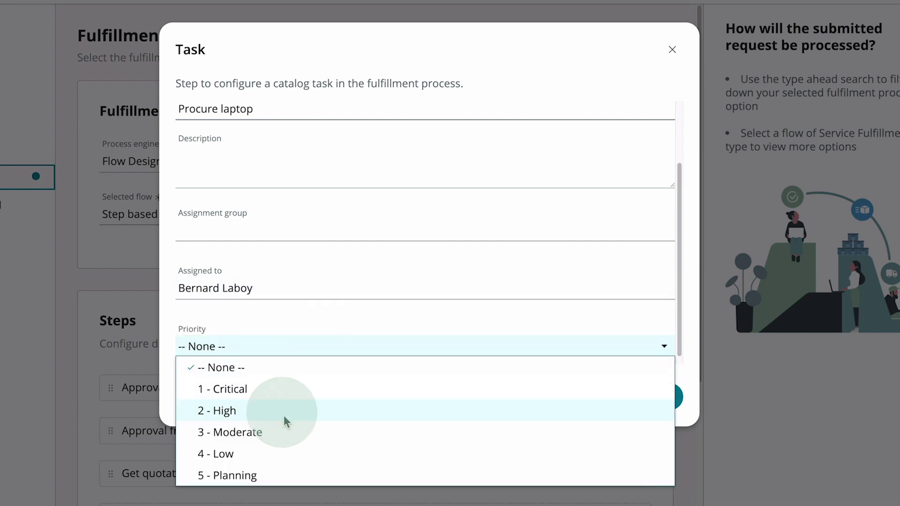
{"action": "left_click", "coordinate": [659, 397]}
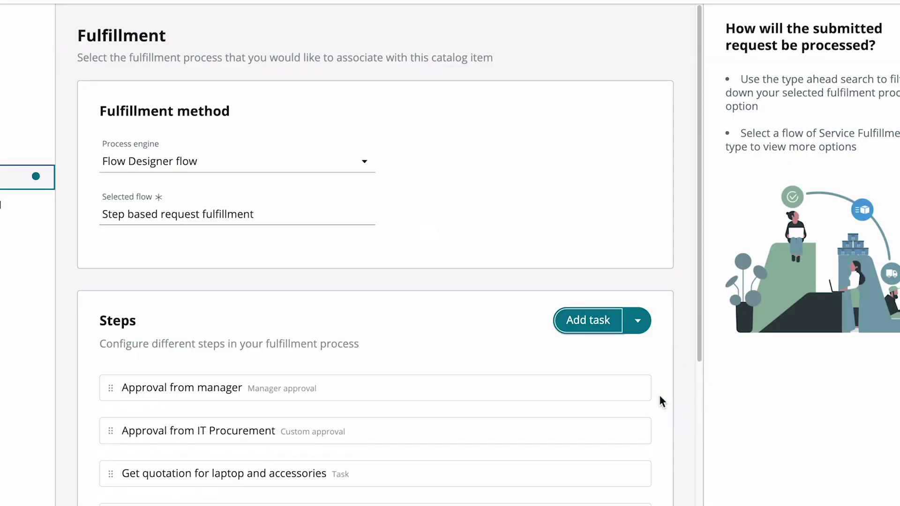
Step: Start a new fulfillment task sequenced With previous step, with the short description "Procure Accessories"
{"action": "left_click", "coordinate": [588, 323]}
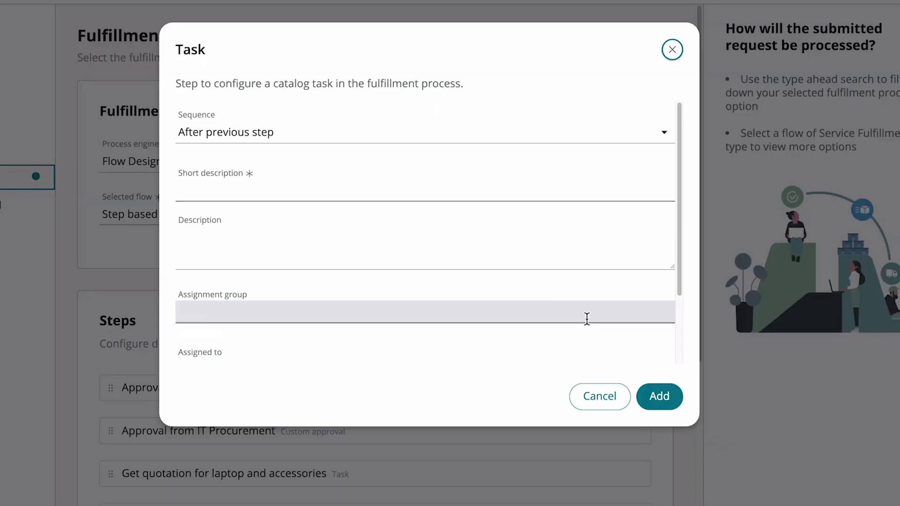
{"action": "left_click", "coordinate": [493, 132]}
{"action": "left_click", "coordinate": [479, 174]}
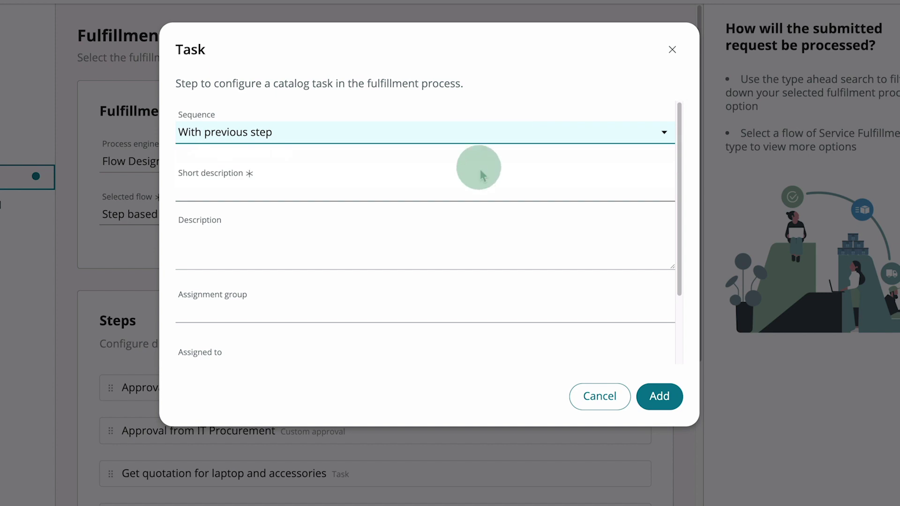
{"action": "left_click", "coordinate": [467, 188]}
{"action": "type", "text": "Procure Accessories"}
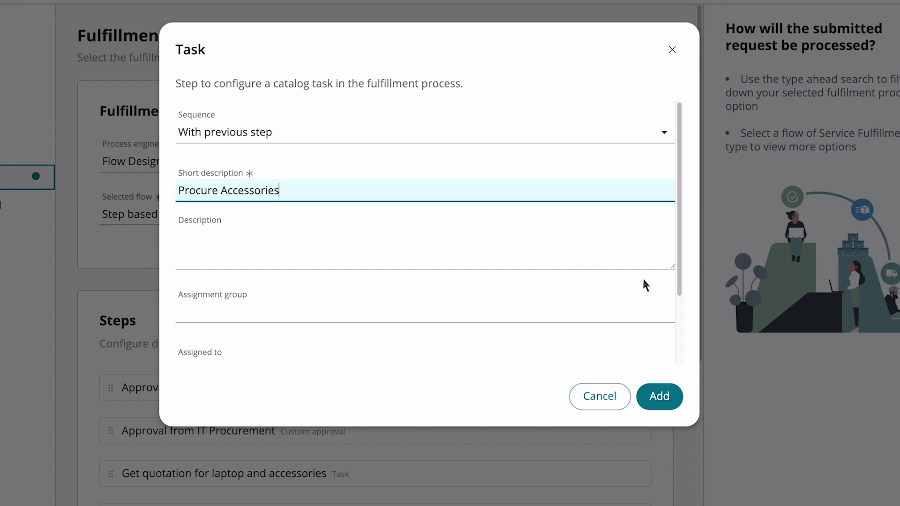
Step: Assign the accessories task to a different user than the laptop task, set its priority to 2 - High, and add it to the steps
{"action": "scroll", "coordinate": [674, 336], "scroll_direction": "down", "scroll_amount": 3}
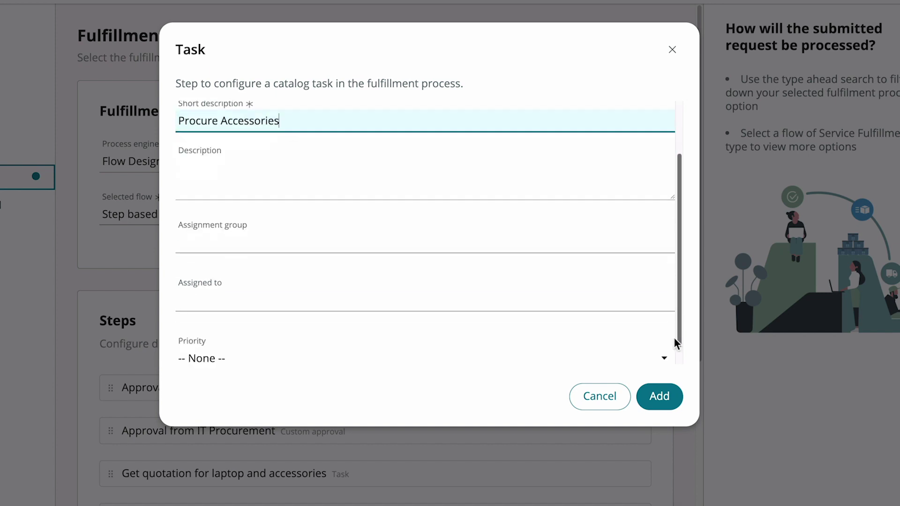
{"action": "left_click", "coordinate": [487, 296]}
{"action": "type", "text": "alissa"}
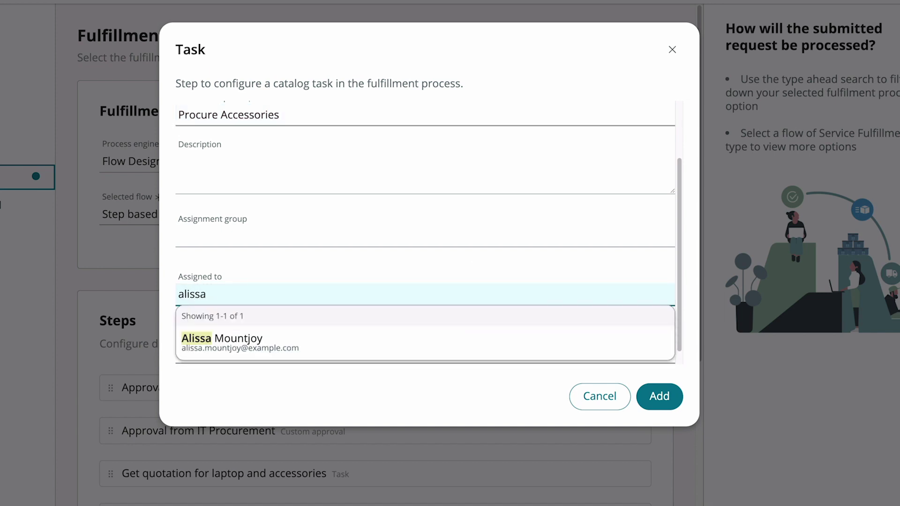
{"action": "left_click", "coordinate": [453, 347]}
{"action": "left_click", "coordinate": [451, 352]}
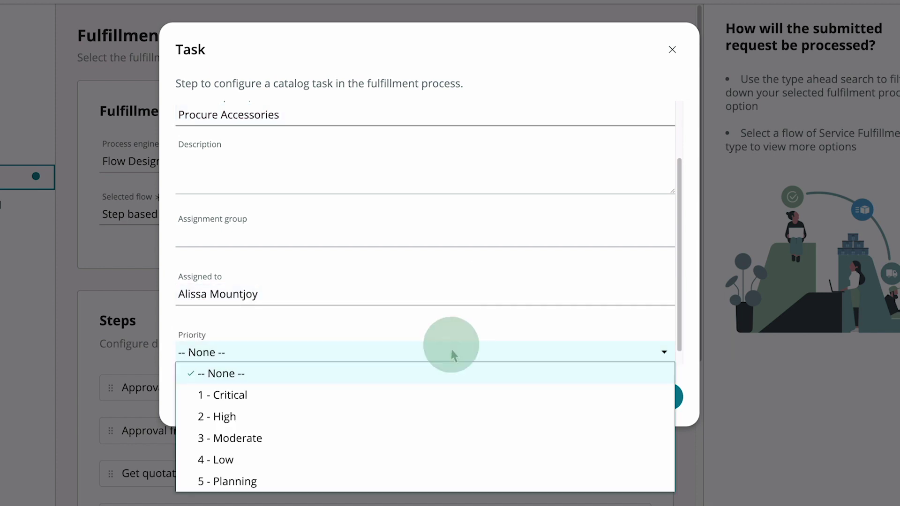
{"action": "left_click", "coordinate": [402, 416]}
{"action": "left_click", "coordinate": [647, 397]}
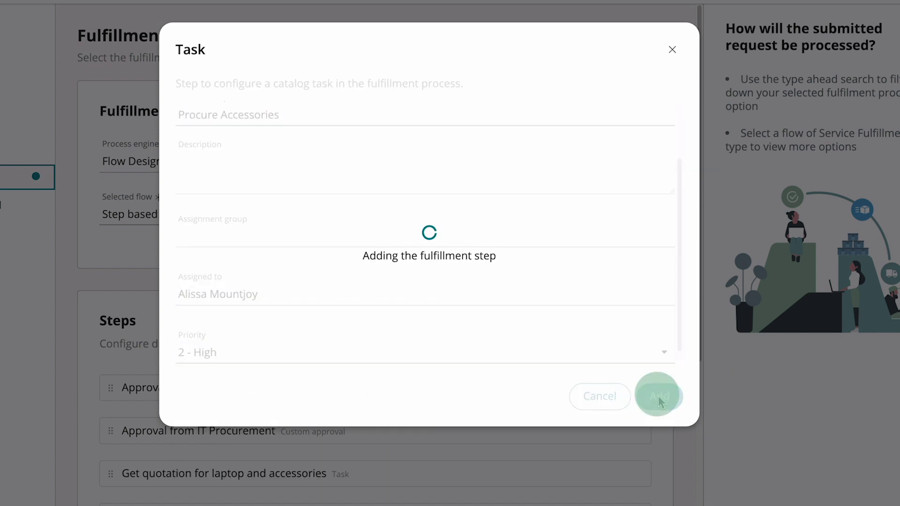
Step: Try separating the Procure laptop task from Procure Accessories and group the two tasks as parallel steps again
{"action": "scroll", "coordinate": [658, 398], "scroll_direction": "down", "scroll_amount": 3}
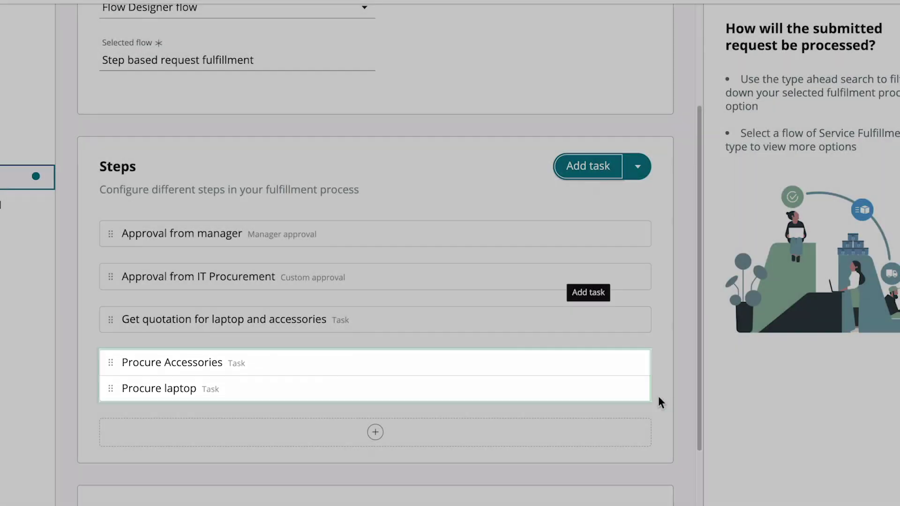
{"action": "mouse_move", "coordinate": [639, 389]}
{"action": "left_click", "coordinate": [603, 392]}
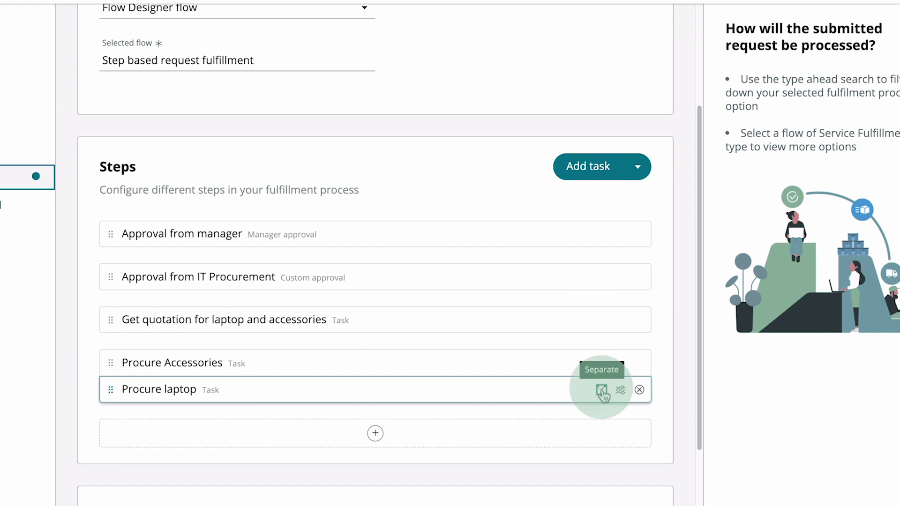
{"action": "left_click_drag", "start_coordinate": [111, 405], "coordinate": [119, 362]}
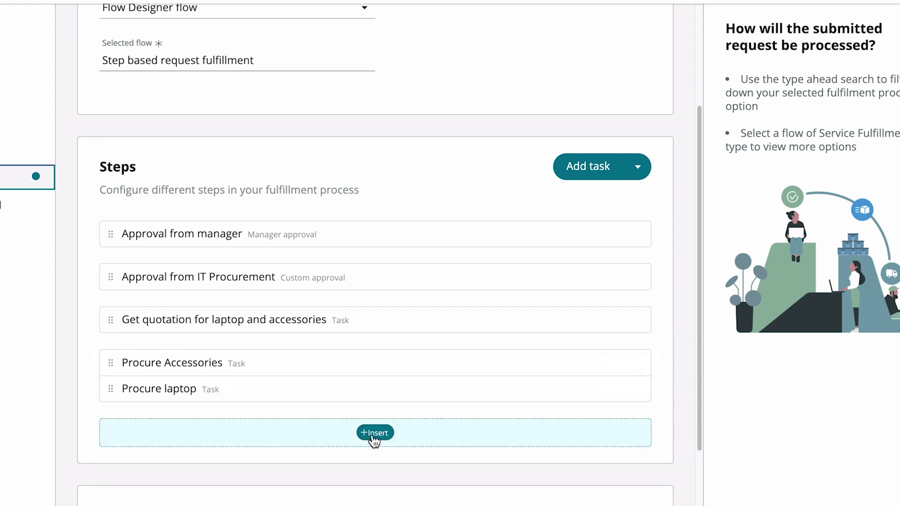
Step: Insert a new task step at the end of the process with the short description "Configure laptop"
{"action": "left_click", "coordinate": [376, 433]}
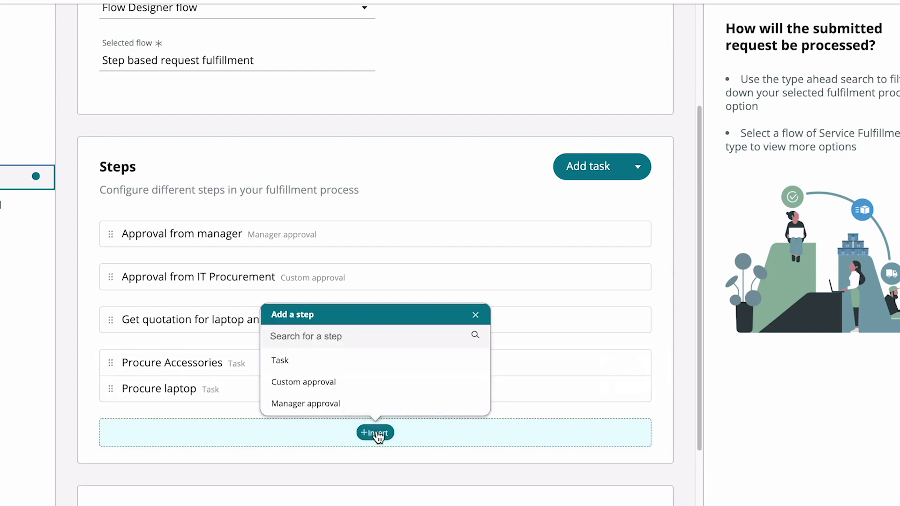
{"action": "left_click", "coordinate": [386, 370]}
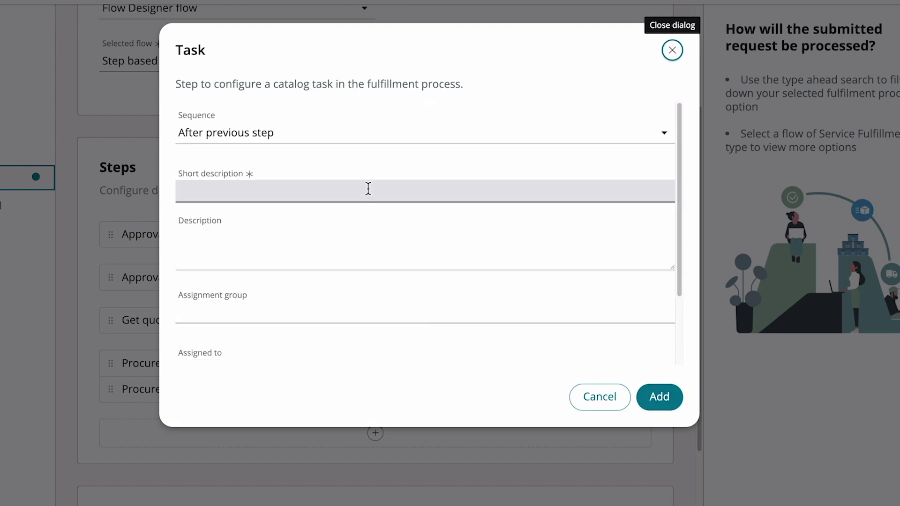
{"action": "left_click", "coordinate": [368, 189]}
{"action": "type", "text": "Configure laptop"}
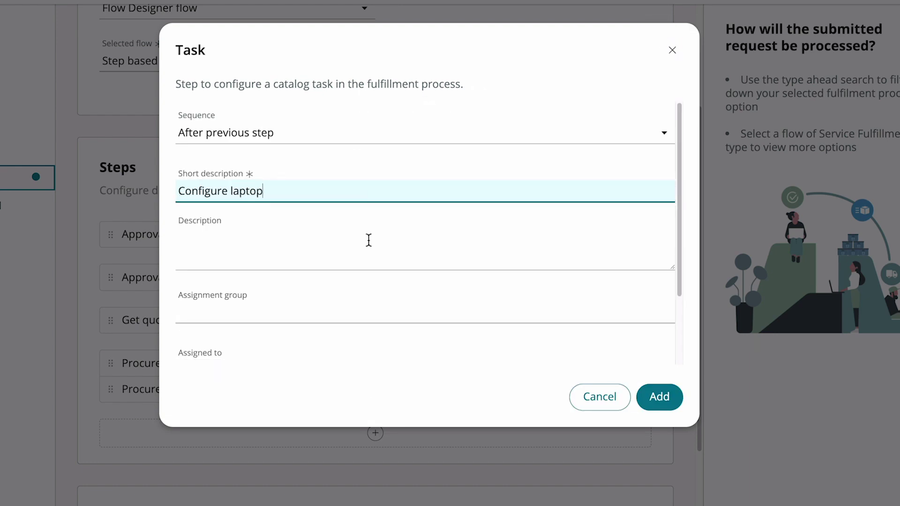
Step: Assign the Configure laptop task to the IT Configuration group, set its priority to 2 - High, and add it to the steps
{"action": "left_click", "coordinate": [366, 306]}
{"action": "type", "text": "IT con"}
{"action": "left_click", "coordinate": [363, 358]}
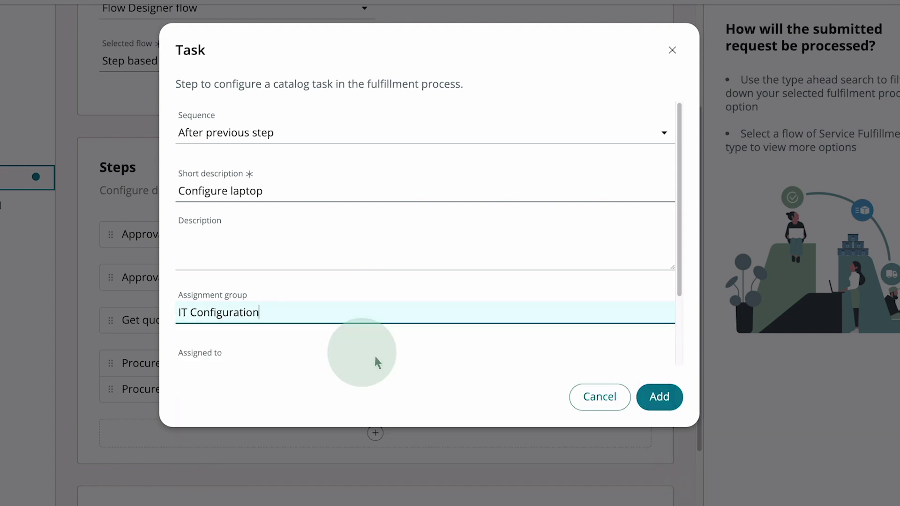
{"action": "scroll", "coordinate": [669, 336], "scroll_direction": "down", "scroll_amount": 2}
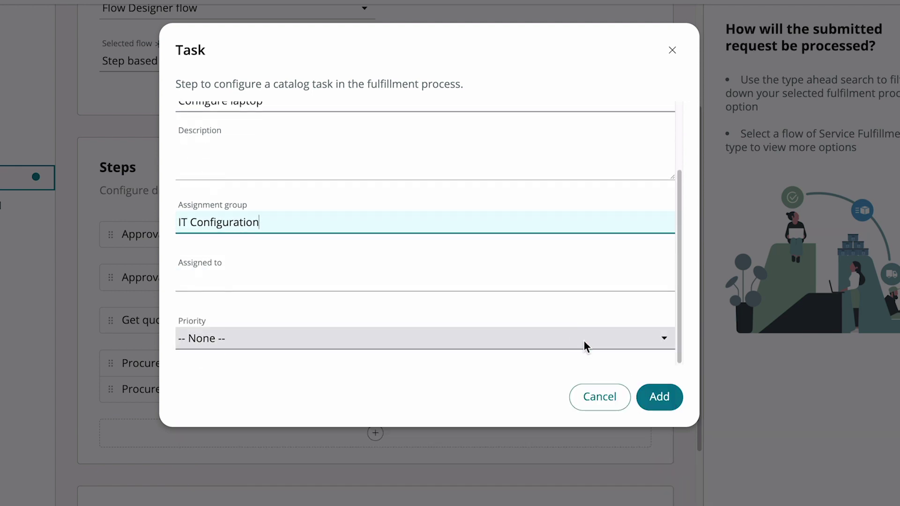
{"action": "left_click", "coordinate": [583, 340]}
{"action": "left_click", "coordinate": [471, 401]}
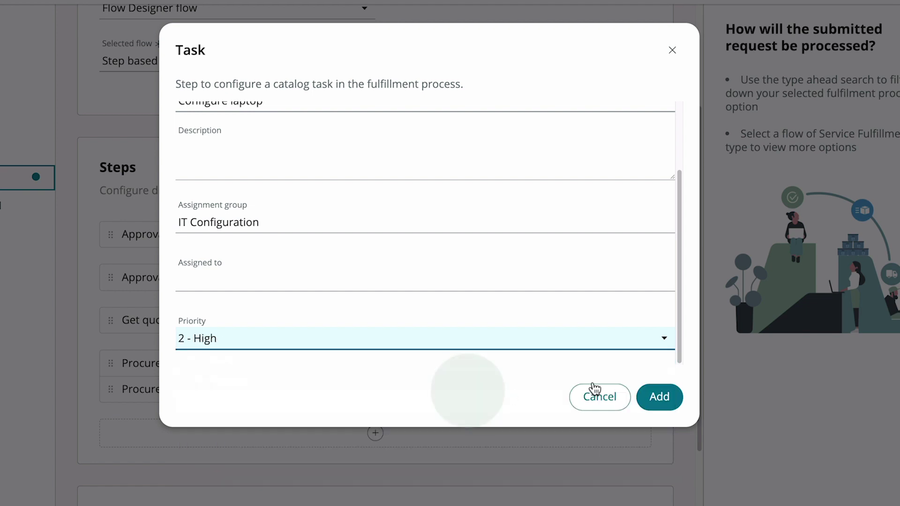
{"action": "left_click", "coordinate": [649, 396]}
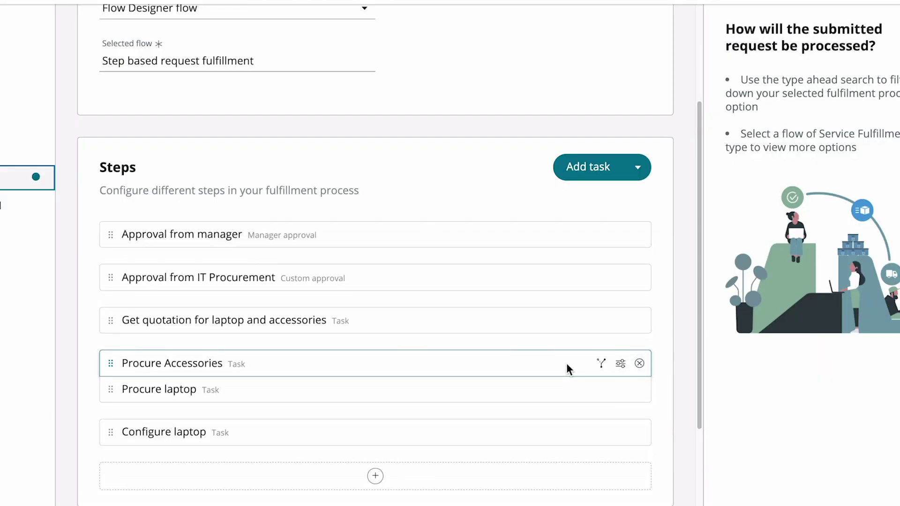
Step: Start a final fulfillment task with the short description "Deliver laptop and accessories to employee"
{"action": "left_click", "coordinate": [584, 171]}
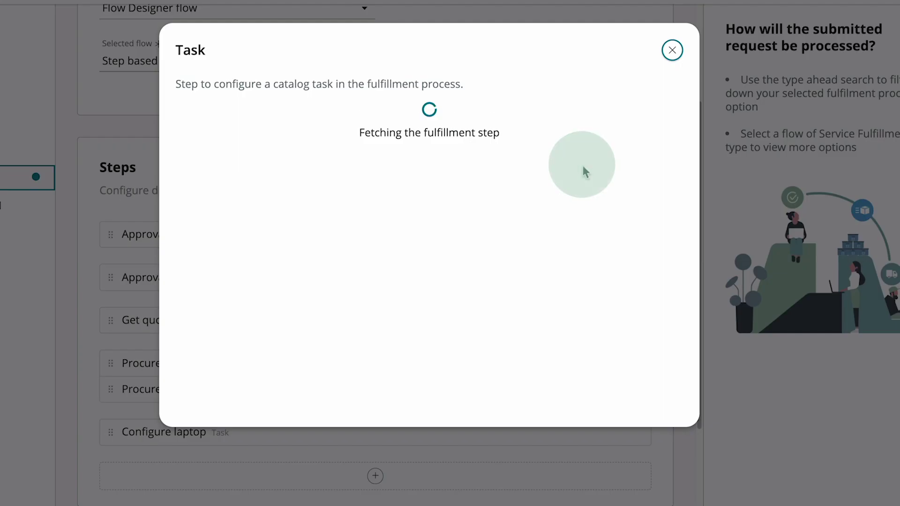
{"action": "left_click", "coordinate": [468, 199]}
{"action": "type", "text": "Deliver laptop"}
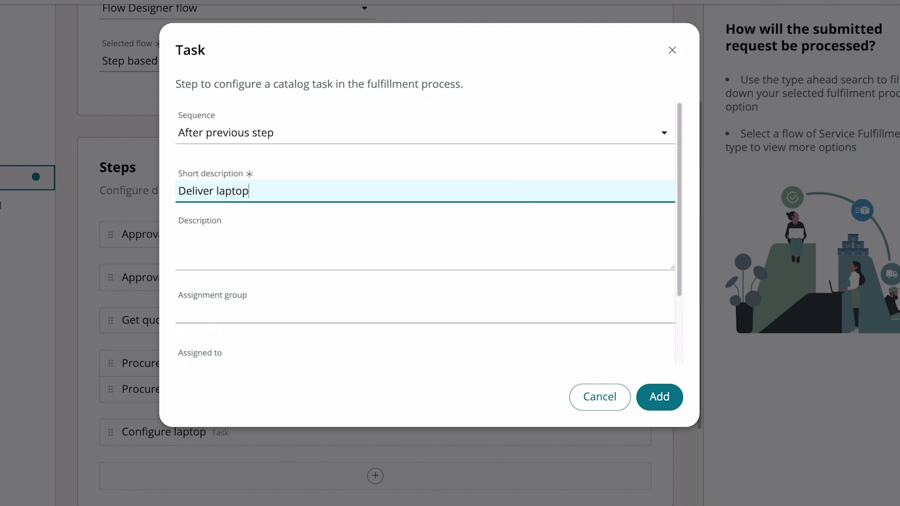
{"action": "type", "text": " and accessories to employee"}
Step: Assign the delivery task to the Facilities group, set its priority to 2 - High, and add it to the steps
{"action": "left_click", "coordinate": [485, 304]}
{"action": "type", "text": "facili"}
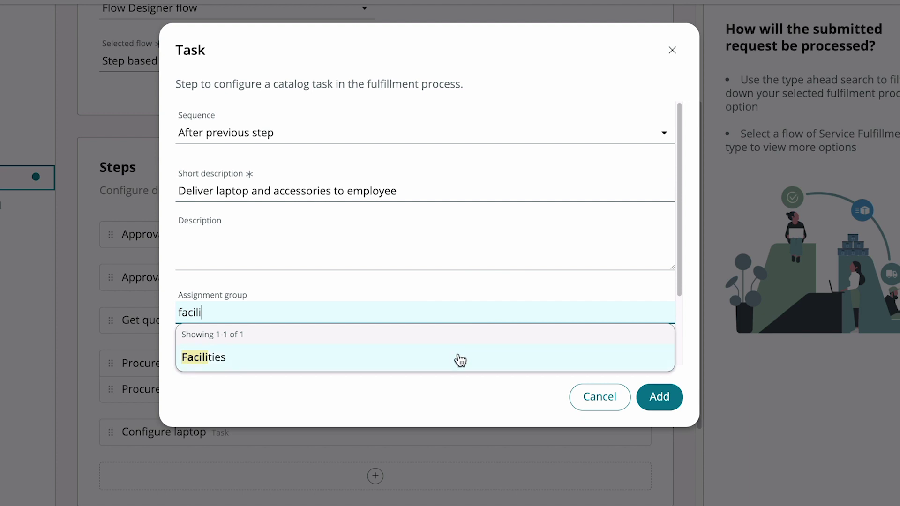
{"action": "left_click", "coordinate": [460, 359]}
{"action": "left_click_drag", "start_coordinate": [678, 266], "coordinate": [670, 365]}
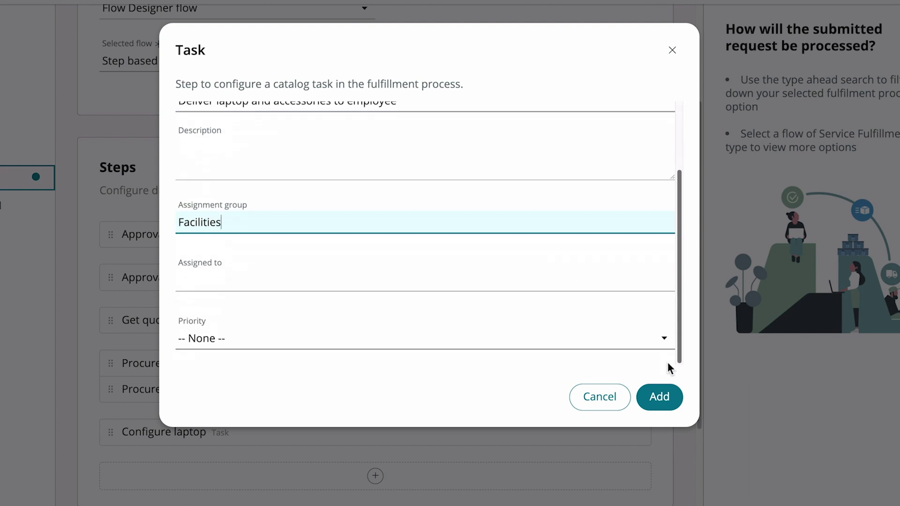
{"action": "left_click", "coordinate": [544, 344]}
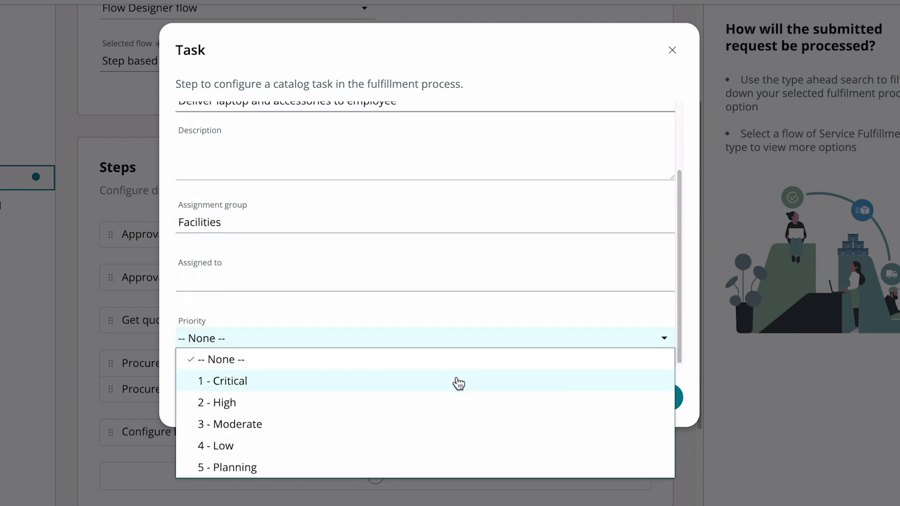
{"action": "left_click", "coordinate": [452, 401]}
{"action": "left_click", "coordinate": [659, 397]}
Step: Set the item's estimated time to deliver to 2 days
{"action": "left_click_drag", "start_coordinate": [700, 390], "coordinate": [696, 505]}
{"action": "double_click", "coordinate": [106, 440]}
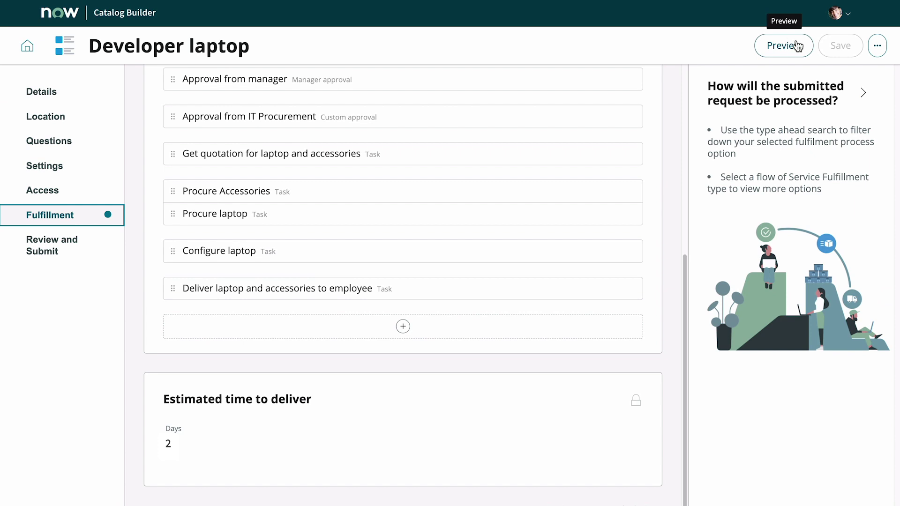
Step: Preview the catalog item as it looks in the Portal, Now Mobile and Virtual Agent experiences
{"action": "left_click", "coordinate": [797, 45]}
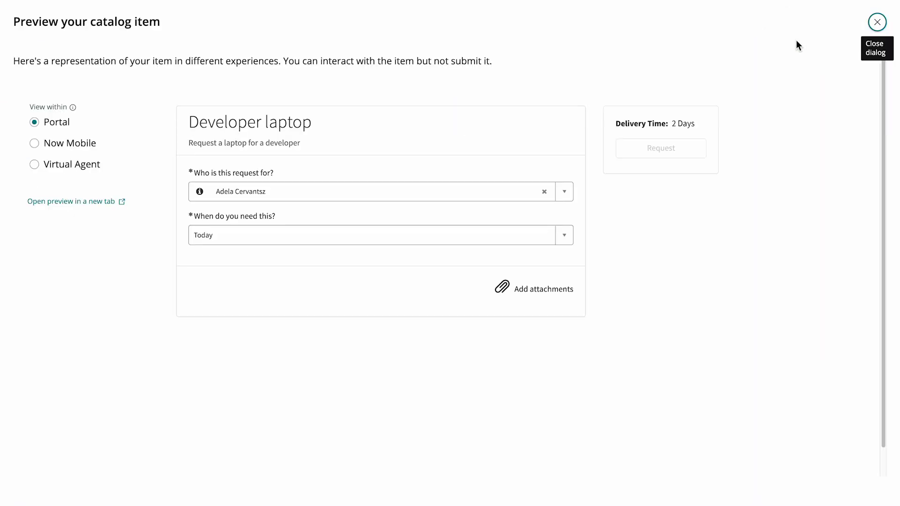
{"action": "left_click", "coordinate": [36, 143]}
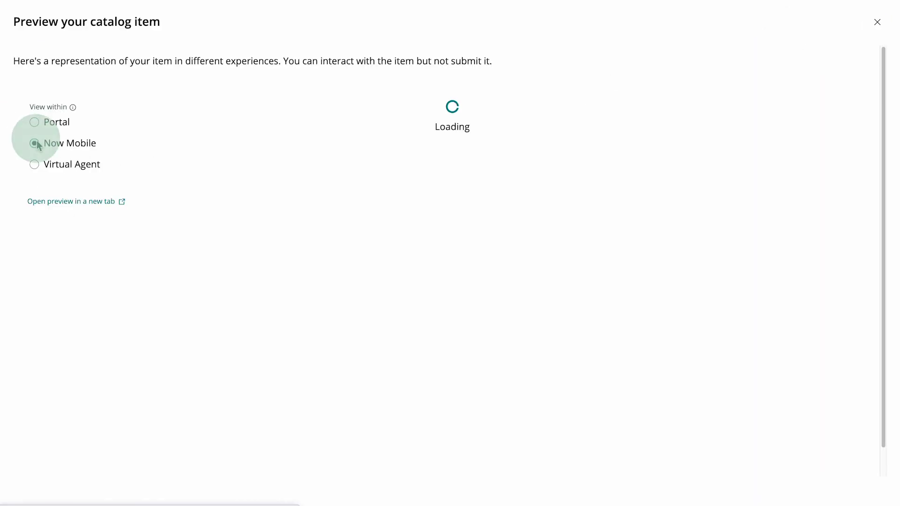
{"action": "left_click", "coordinate": [36, 164]}
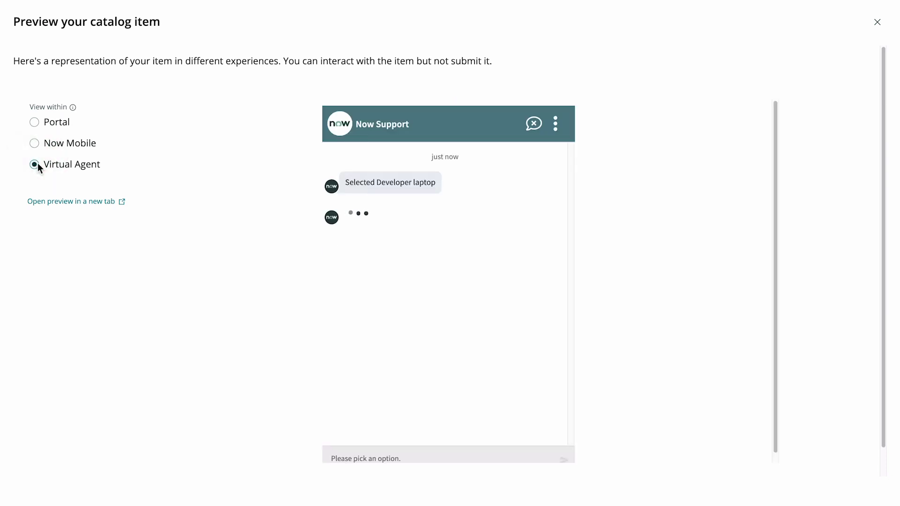
Step: Run the Virtual Agent preview request with the default requester, needed Today and without an attachment, submit it, and close the preview
{"action": "left_click", "coordinate": [446, 227]}
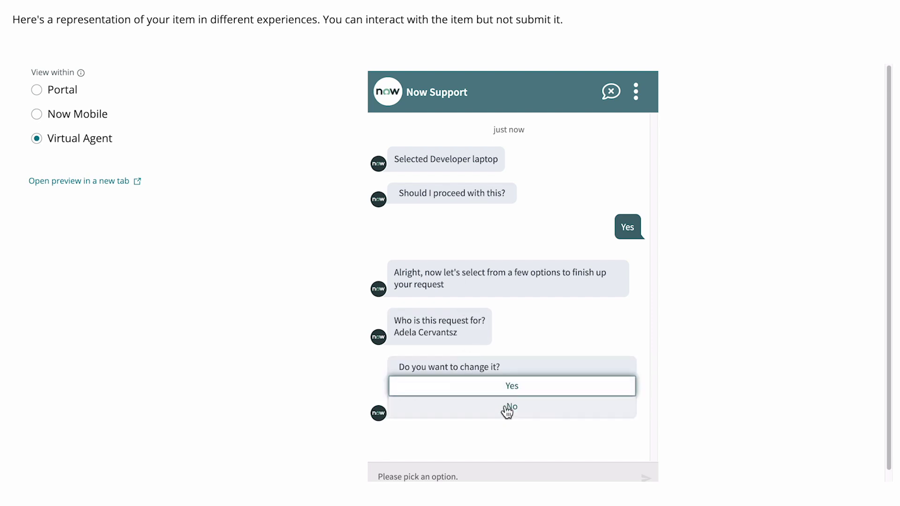
{"action": "left_click", "coordinate": [506, 406]}
{"action": "left_click", "coordinate": [513, 379]}
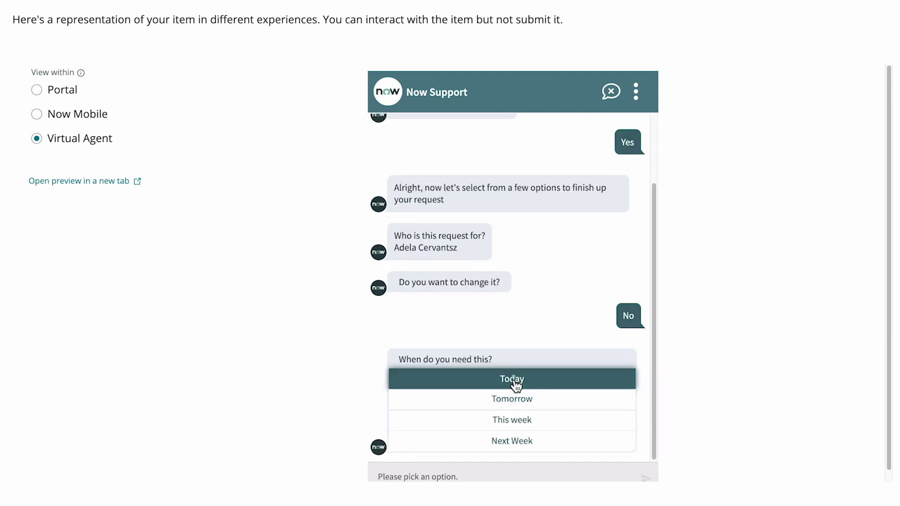
{"action": "left_click", "coordinate": [520, 440]}
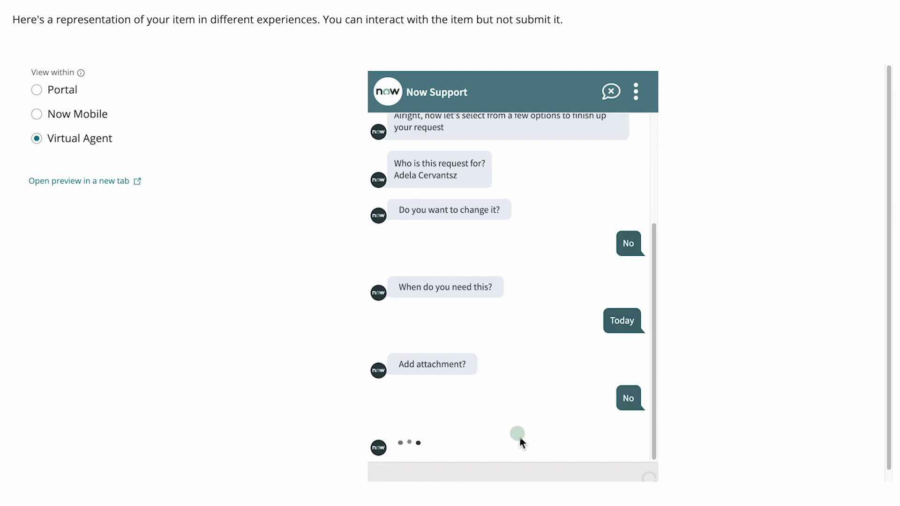
{"action": "left_click", "coordinate": [519, 440]}
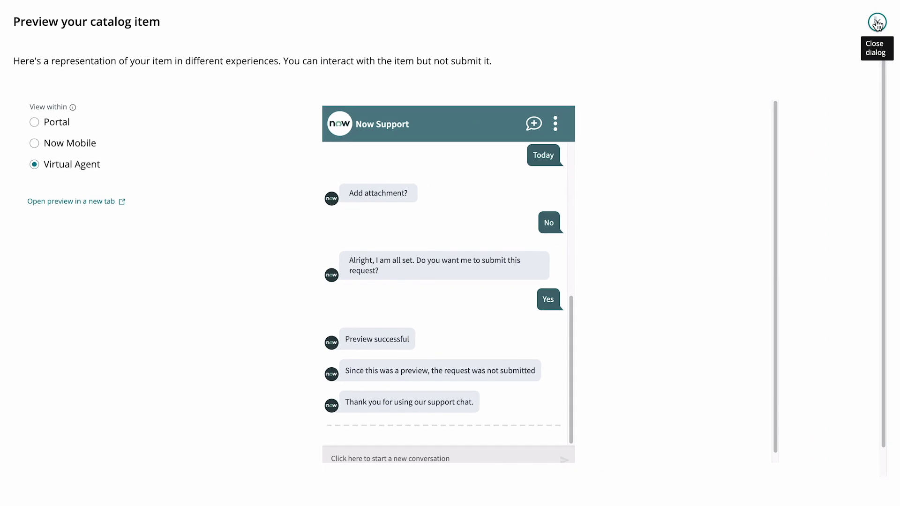
{"action": "left_click", "coordinate": [877, 22]}
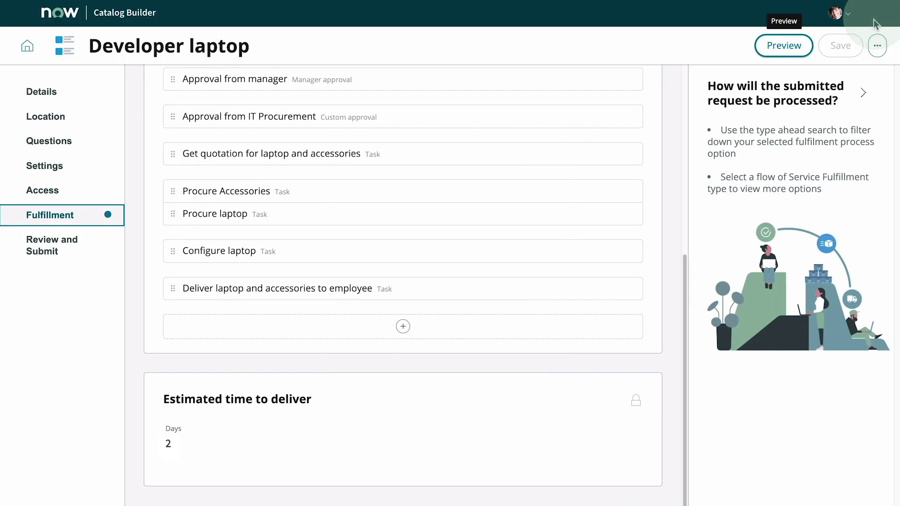
Step: Submit the Developer laptop item from its review page and return to the dashboard
{"action": "left_click", "coordinate": [39, 249]}
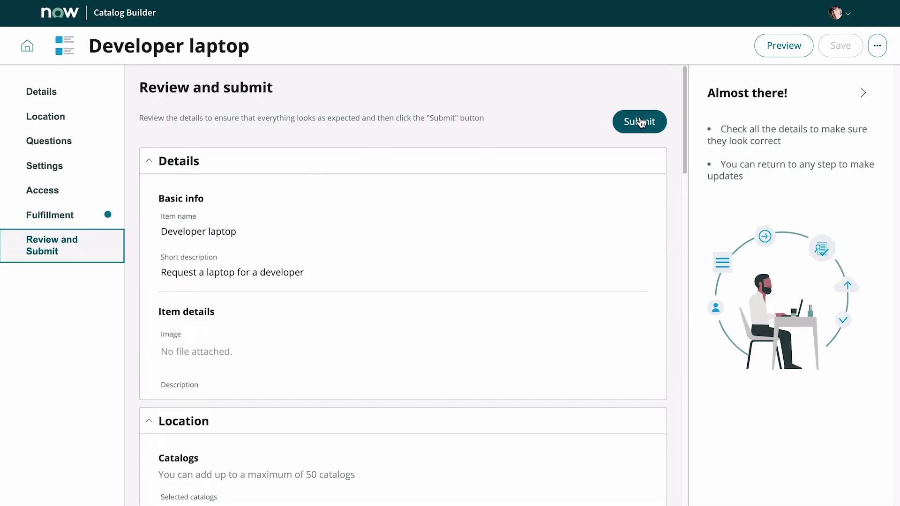
{"action": "left_click", "coordinate": [641, 122]}
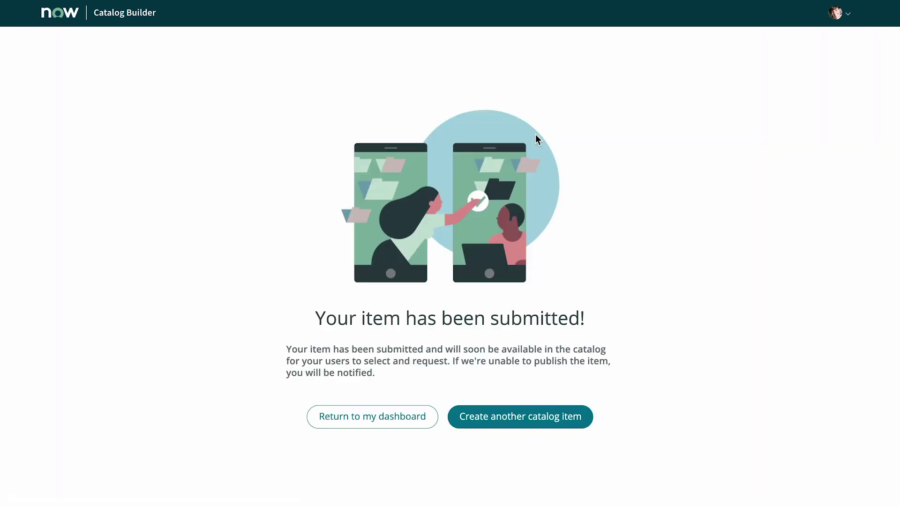
{"action": "left_click", "coordinate": [350, 418]}
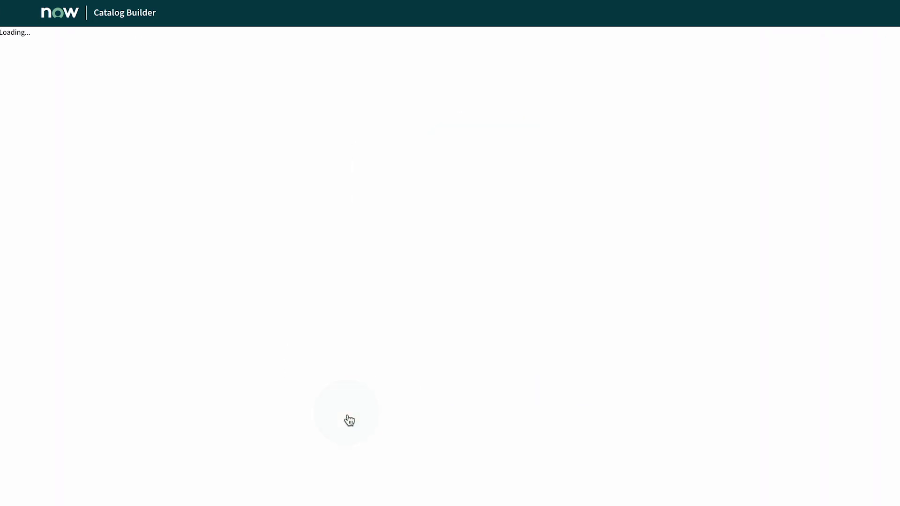